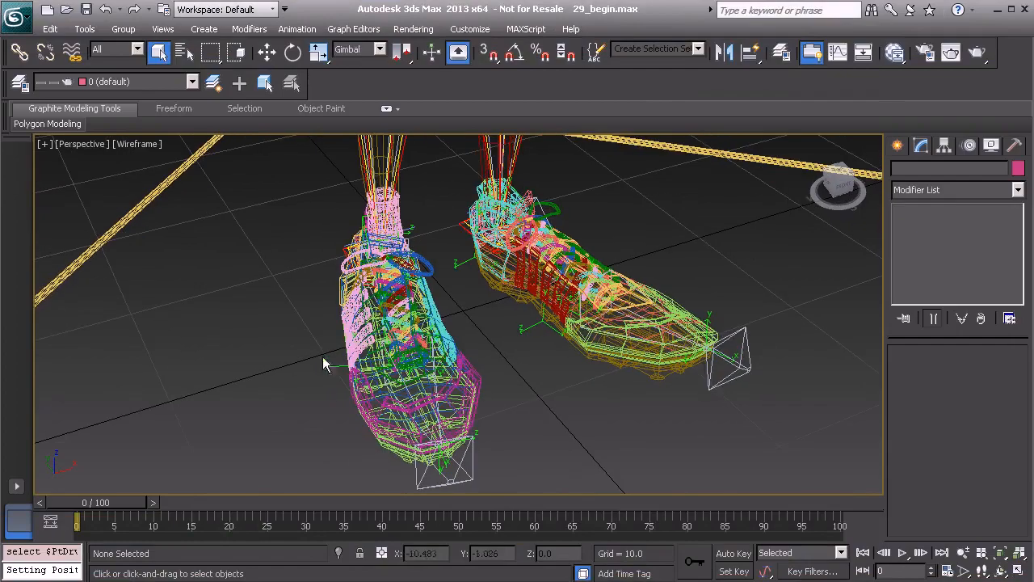
# - Examine the axis orientation of the heel, bank-right and bank-left point helpers around the right shoe
pyautogui.keyDown('alt'); pyautogui.moveTo(469, 342); pyautogui.dragTo(434, 373, button='middle'); pyautogui.keyUp('alt')
pyautogui.scroll(3, 453, 379)
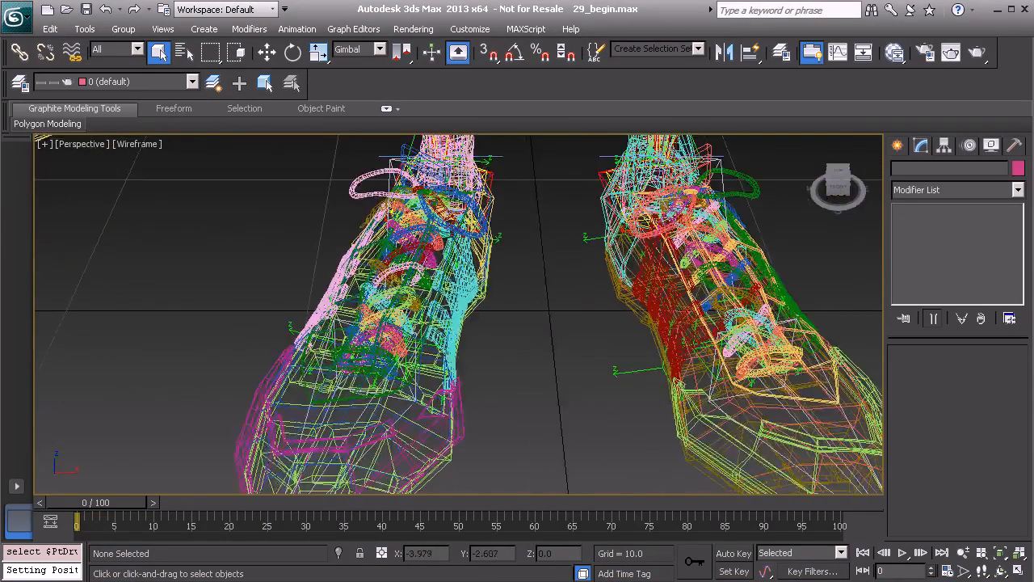
pyautogui.keyDown('alt'); pyautogui.moveTo(494, 361); pyautogui.dragTo(509, 399, button='middle'); pyautogui.keyUp('alt')
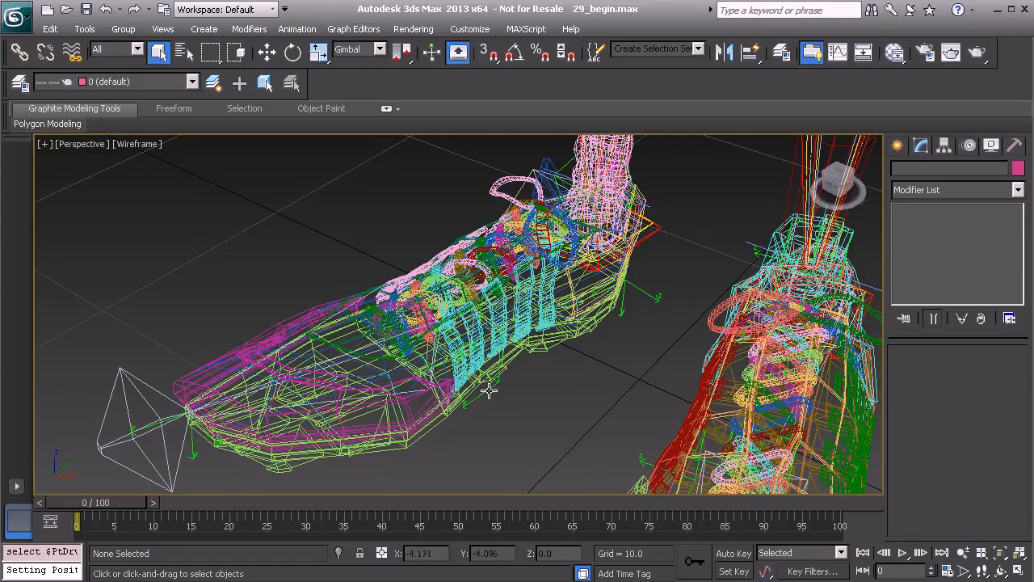
pyautogui.click(641, 292)
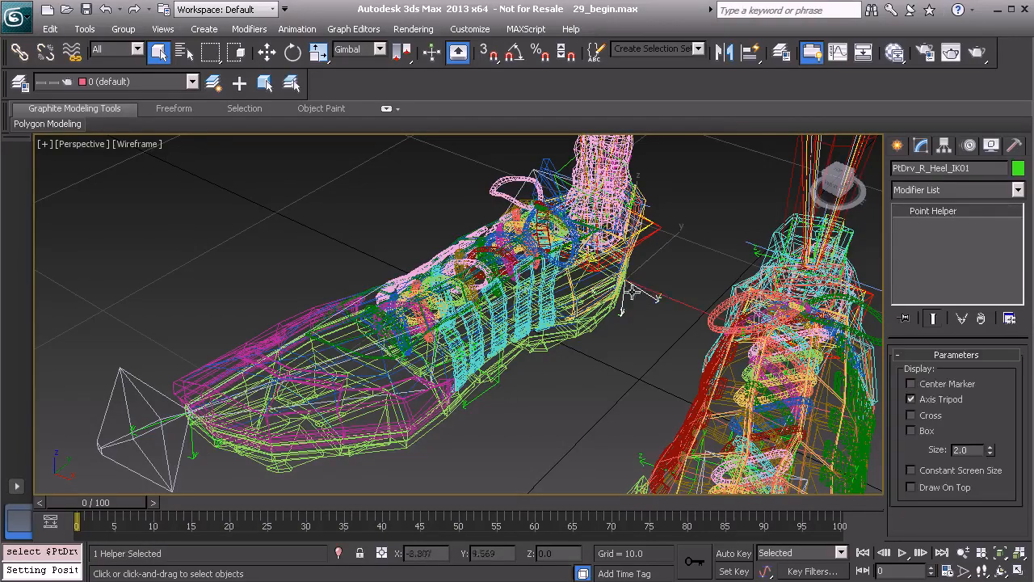
pyautogui.keyDown('alt'); pyautogui.moveTo(245, 413); pyautogui.dragTo(507, 363, button='middle'); pyautogui.keyUp('alt')
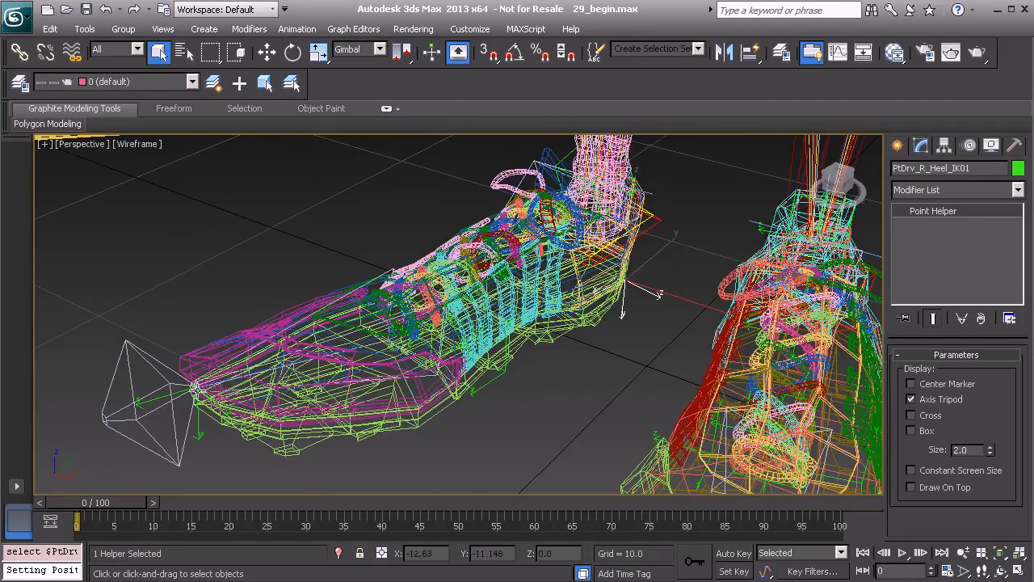
pyautogui.keyDown('alt'); pyautogui.moveTo(410, 378); pyautogui.dragTo(370, 428, button='middle'); pyautogui.keyUp('alt')
pyautogui.click(491, 380)
pyautogui.click(359, 402)
pyautogui.keyDown('alt'); pyautogui.moveTo(626, 394); pyautogui.dragTo(462, 415, button='middle'); pyautogui.keyUp('alt')
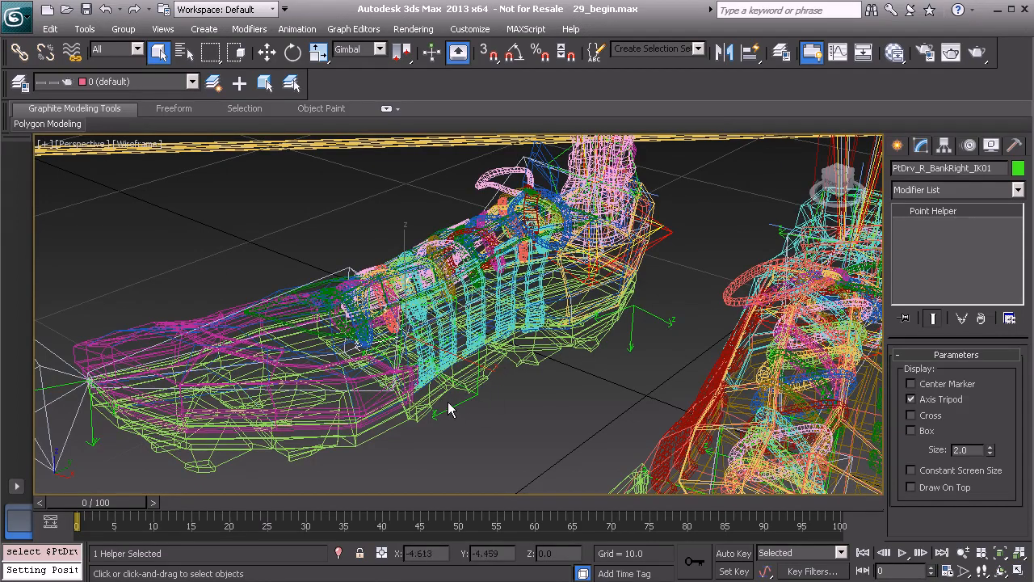
pyautogui.click(450, 406)
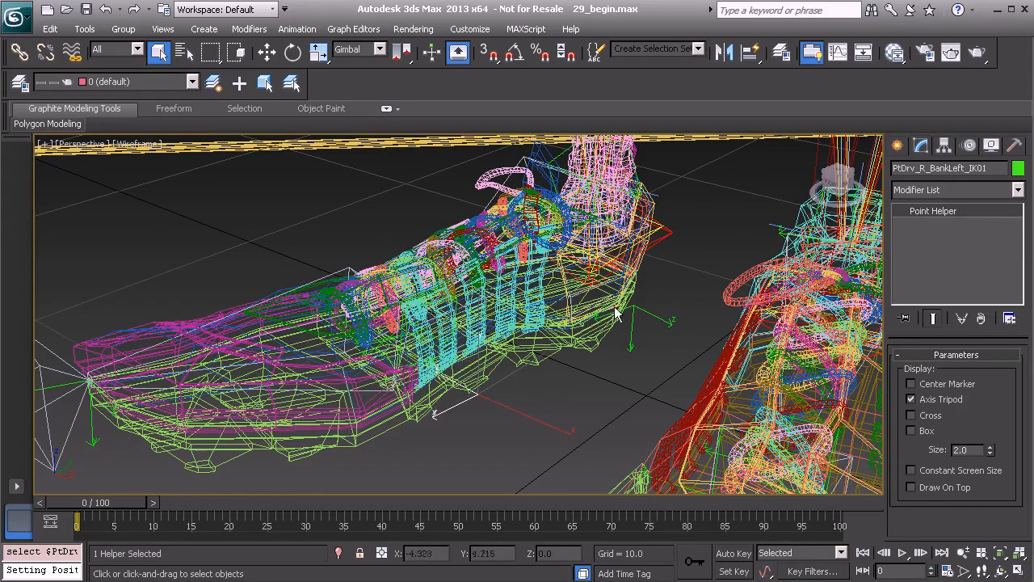
pyautogui.keyDown('alt'); pyautogui.moveTo(296, 389); pyautogui.dragTo(441, 372, button='middle'); pyautogui.keyUp('alt')
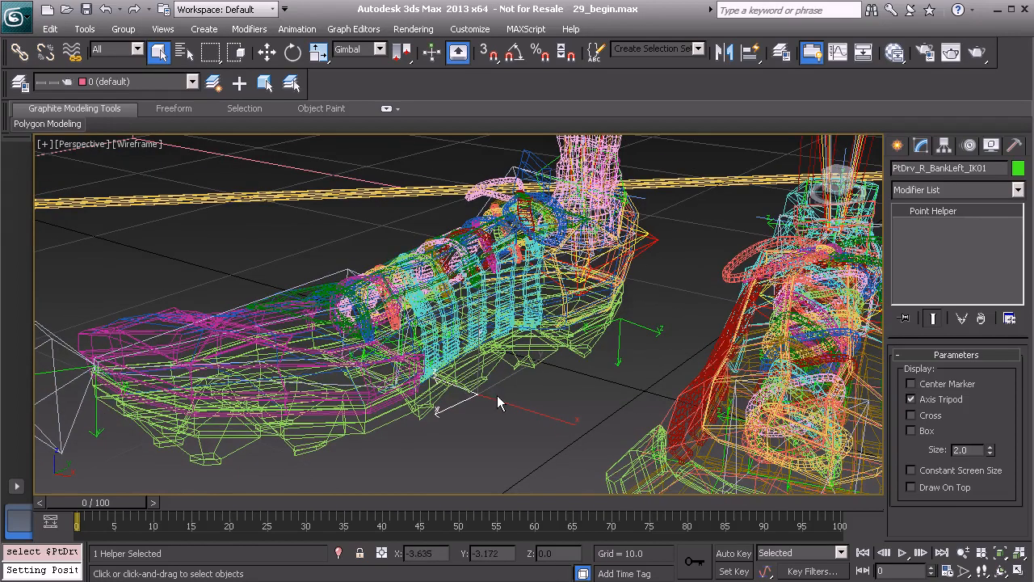
# - Compare the rotation axes and values of the right foot's bank-left and heel helpers using the Rotate tool
pyautogui.press('e')
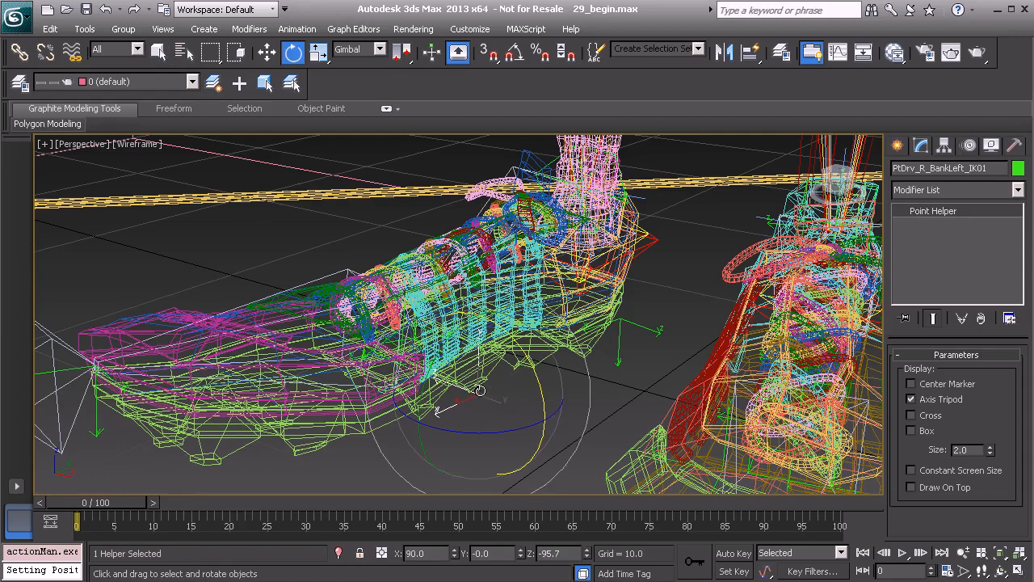
pyautogui.keyDown('alt'); pyautogui.moveTo(469, 406); pyautogui.dragTo(470, 419, button='middle'); pyautogui.keyUp('alt')
pyautogui.keyDown('alt'); pyautogui.moveTo(485, 368); pyautogui.dragTo(501, 387, button='middle'); pyautogui.keyUp('alt')
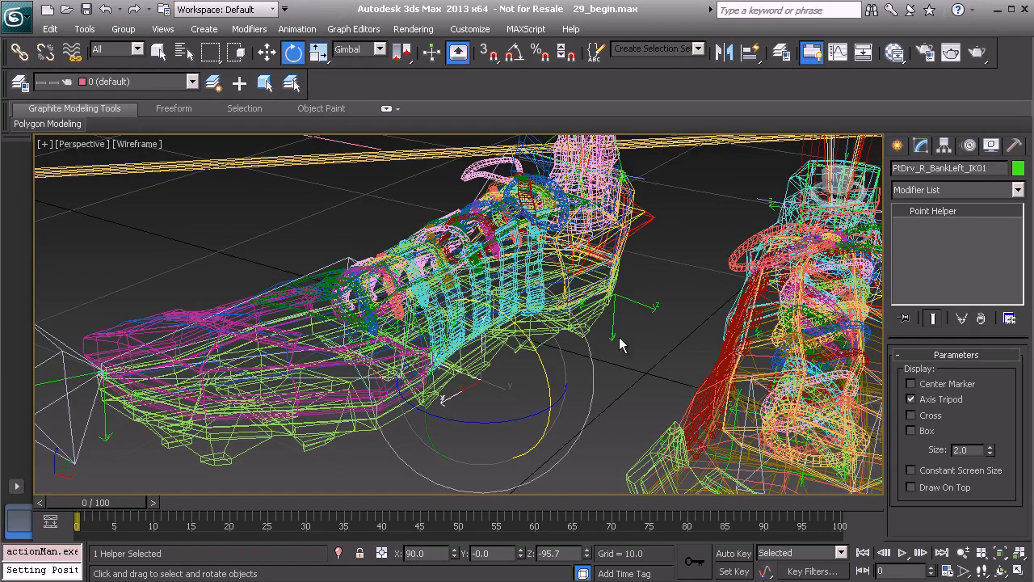
pyautogui.click(635, 303)
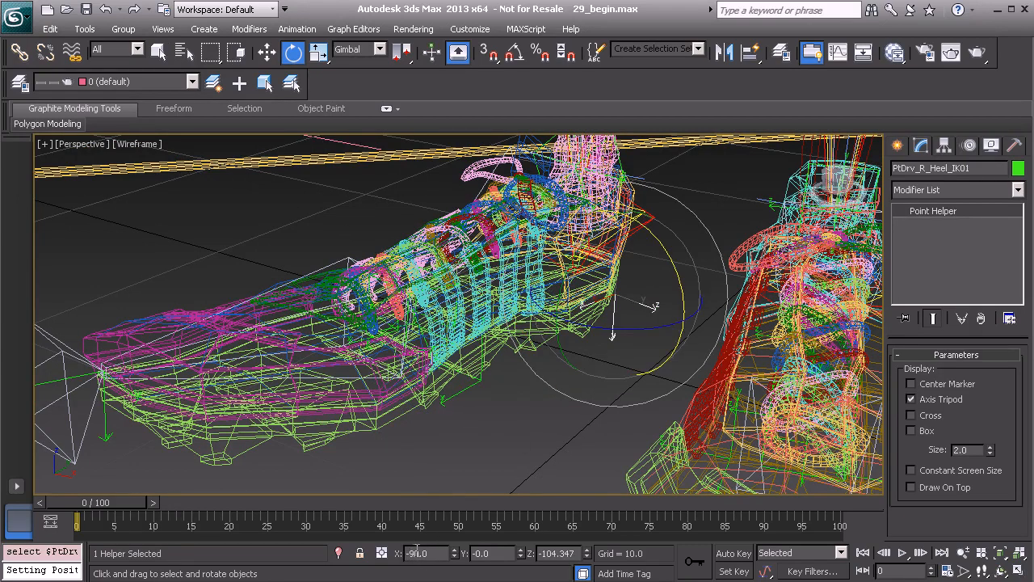
# - Set the X rotation of the right foot's bank-left helper to -90, check it against the bank-right helper, and clear the selection
pyautogui.click(468, 387)
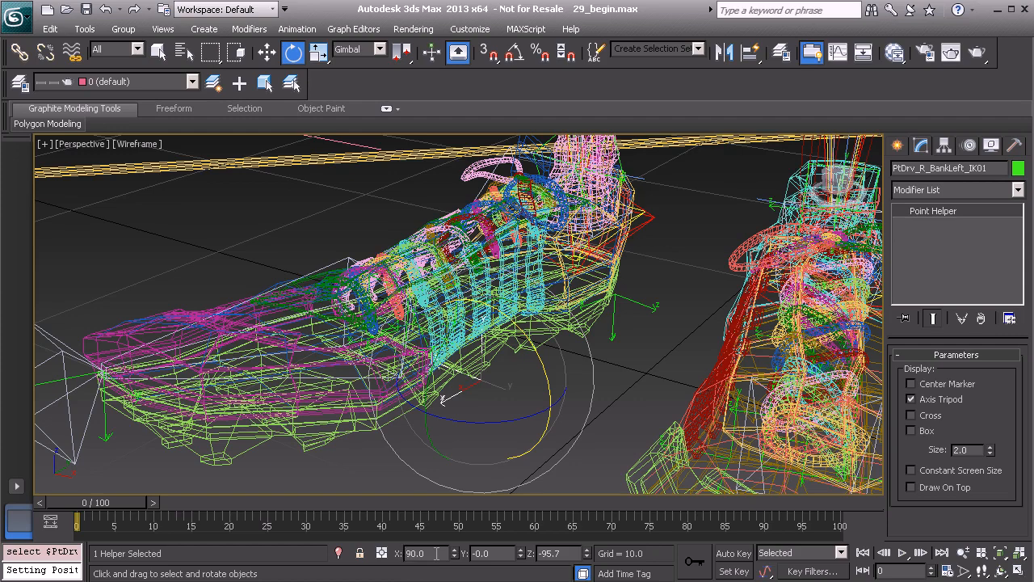
pyautogui.keyDown('alt'); pyautogui.moveTo(358, 242); pyautogui.dragTo(272, 424, button='middle'); pyautogui.keyUp('alt')
pyautogui.click(273, 405)
pyautogui.keyDown('alt'); pyautogui.moveTo(304, 392); pyautogui.dragTo(392, 525, button='middle'); pyautogui.keyUp('alt')
pyautogui.doubleClick(437, 552)
pyautogui.write('-90')
pyautogui.press('Return')
pyautogui.keyDown('alt'); pyautogui.moveTo(424, 301); pyautogui.dragTo(448, 360, button='middle'); pyautogui.keyUp('alt')
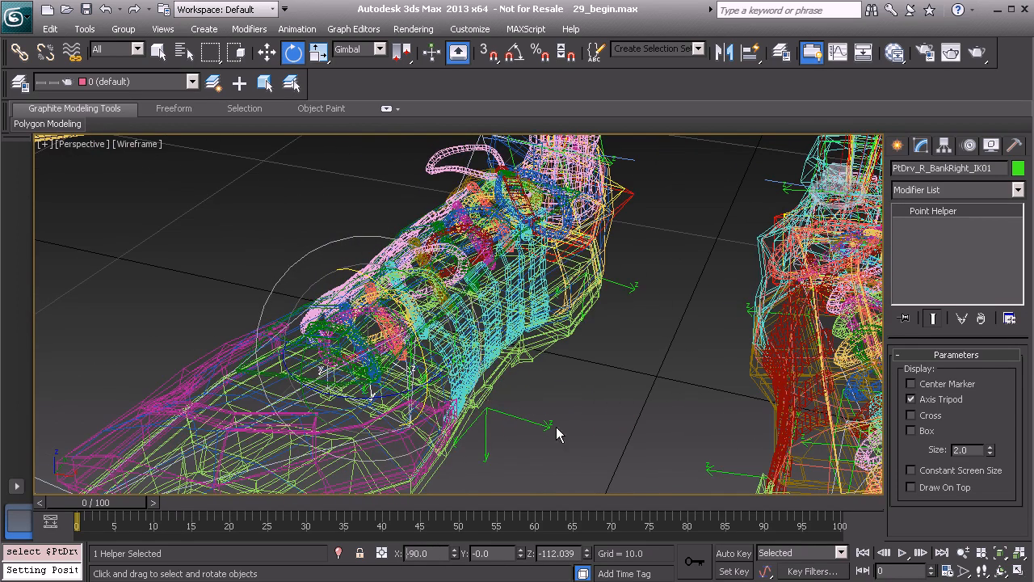
pyautogui.keyDown('alt'); pyautogui.moveTo(458, 396); pyautogui.dragTo(525, 384, button='middle'); pyautogui.keyUp('alt')
pyautogui.keyDown('alt'); pyautogui.moveTo(456, 356); pyautogui.dragTo(507, 272, button='middle'); pyautogui.keyUp('alt')
pyautogui.click(638, 251)
# - Switch to a maximized Left view showing the lower leg and shoe from the side
pyautogui.scroll(-5, 506, 272)
pyautogui.keyDown('alt'); pyautogui.moveTo(618, 374); pyautogui.dragTo(547, 353, button='middle'); pyautogui.keyUp('alt')
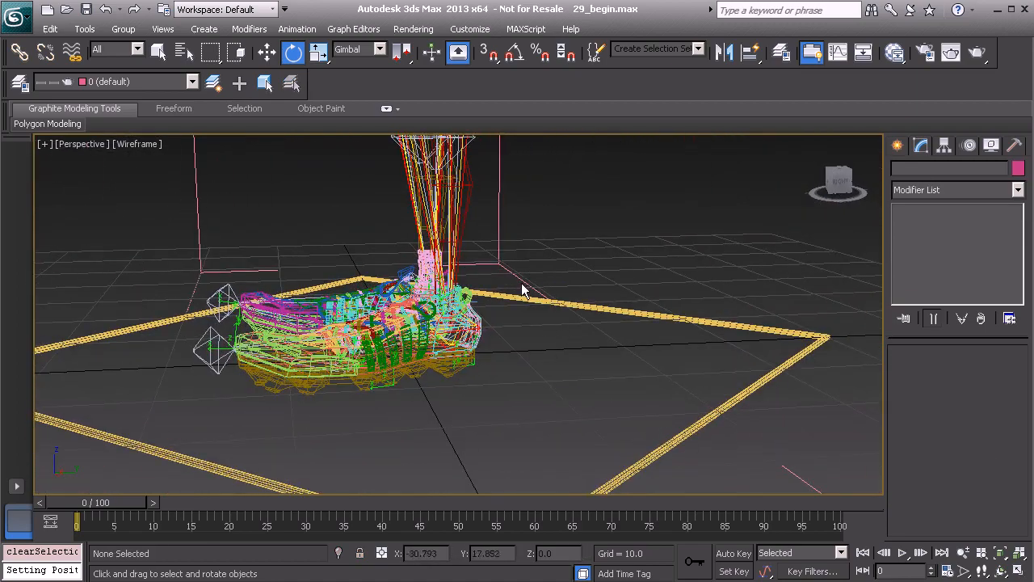
pyautogui.keyDown('alt'); pyautogui.moveTo(539, 297); pyautogui.dragTo(487, 315, button='middle'); pyautogui.keyUp('alt')
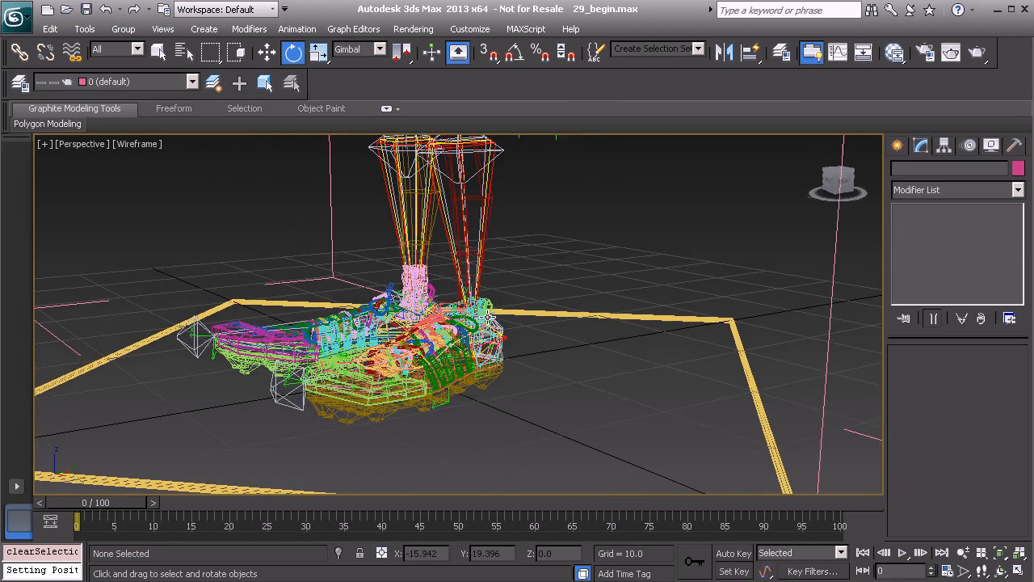
pyautogui.hotkey('alt', 'w')
pyautogui.click(308, 366)
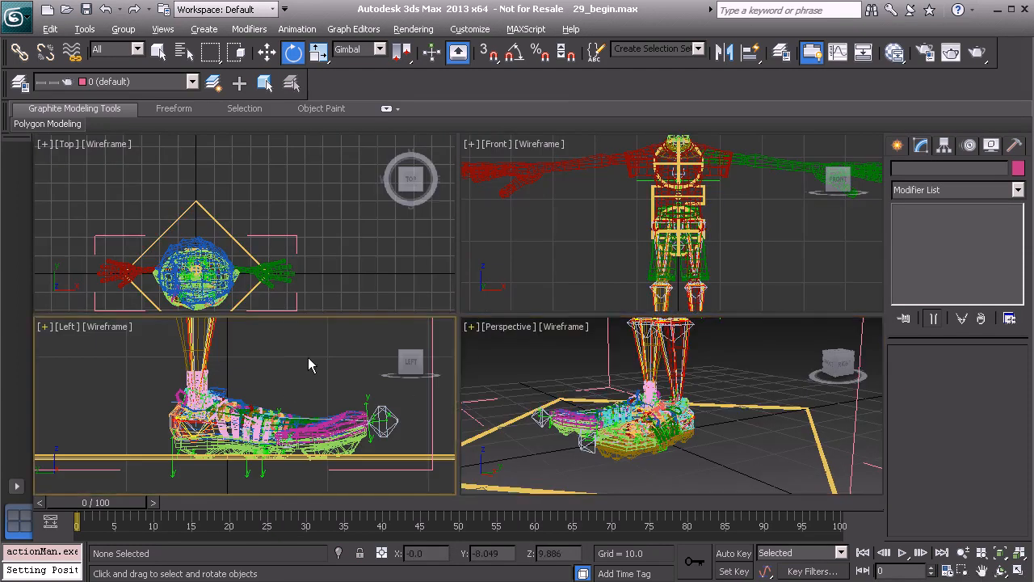
pyautogui.hotkey('alt', 'w')
pyautogui.scroll(-4, 425, 289)
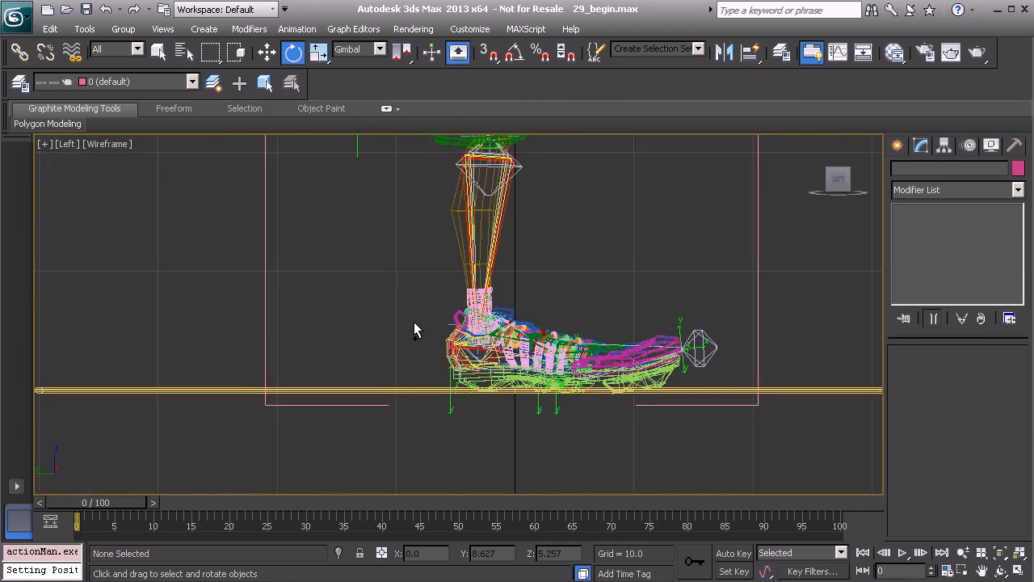
# - Activate the Line spline tool and enable 3D snapping to grid points, with empty grid space behind the foot in view
pyautogui.click(897, 147)
pyautogui.click(922, 171)
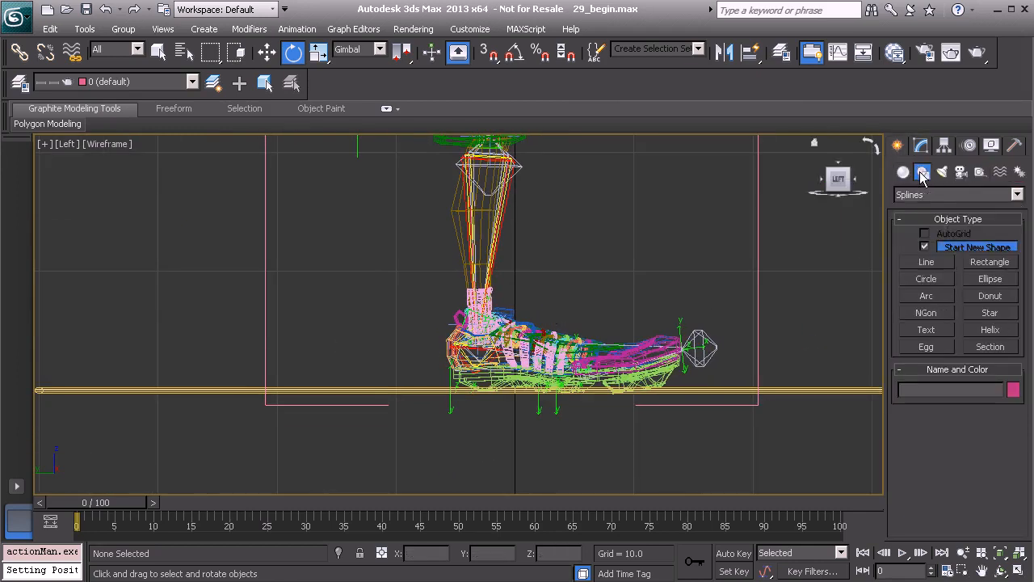
pyautogui.click(926, 265)
pyautogui.moveTo(357, 264); pyautogui.dragTo(638, 317, button='middle')
pyautogui.scroll(-2, 565, 291)
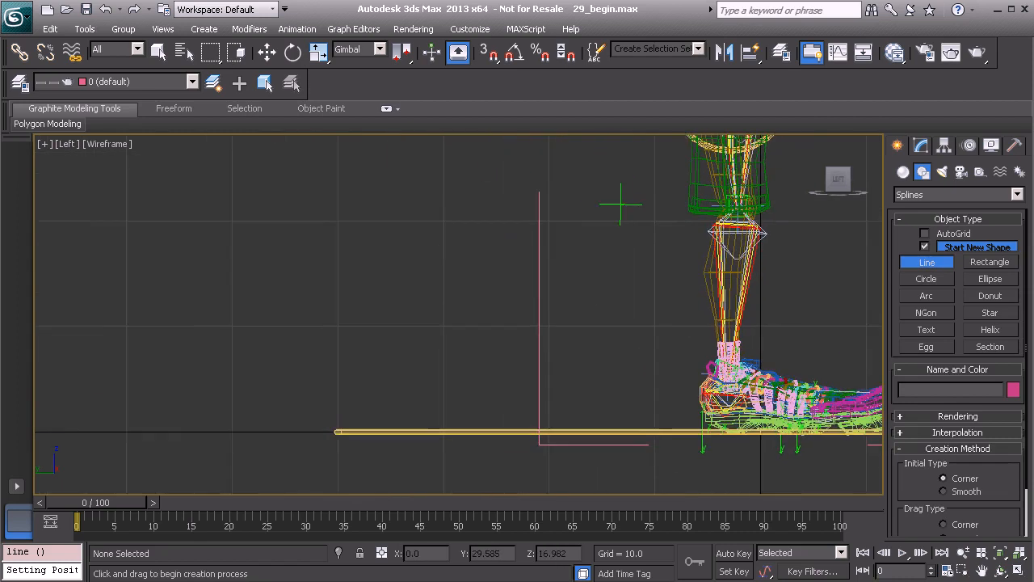
pyautogui.rightClick(492, 60)
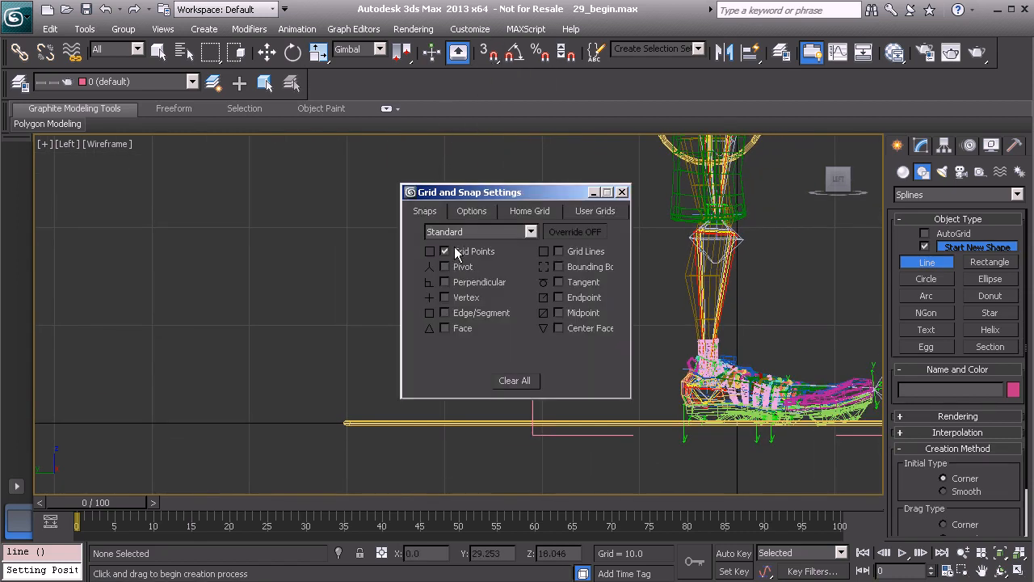
pyautogui.click(621, 192)
pyautogui.moveTo(305, 255); pyautogui.dragTo(437, 414, button='middle')
pyautogui.press('s')
pyautogui.scroll(-1, 417, 258)
pyautogui.moveTo(442, 364); pyautogui.dragTo(487, 332, button='middle')
pyautogui.moveTo(434, 246); pyautogui.dragTo(429, 258, button='middle')
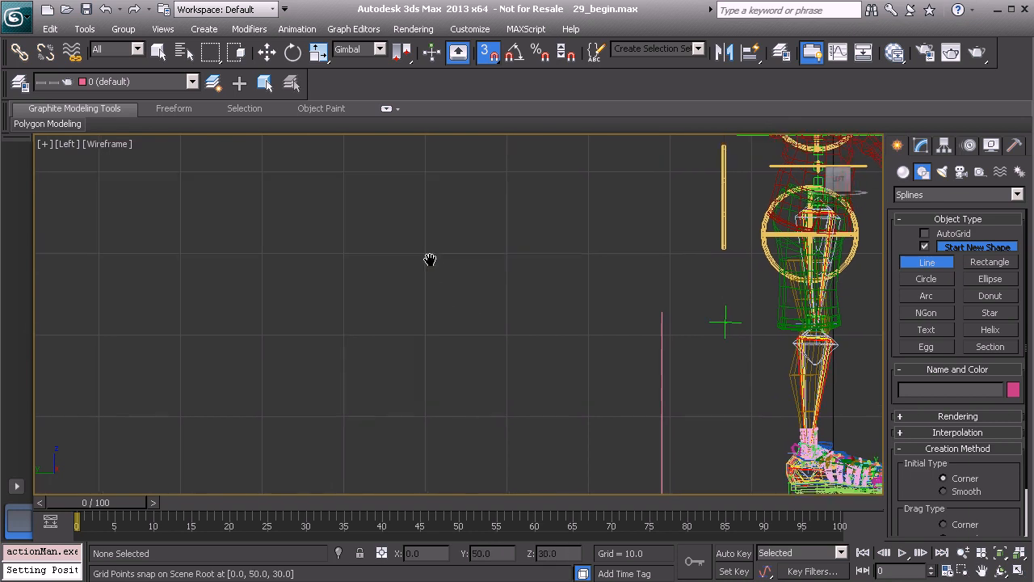
# - Draw a closed six-point arrowhead spline behind the character, 30 units wide and 40 units tall, pointing toward the foot and snapped to the grid
pyautogui.click(345, 173)
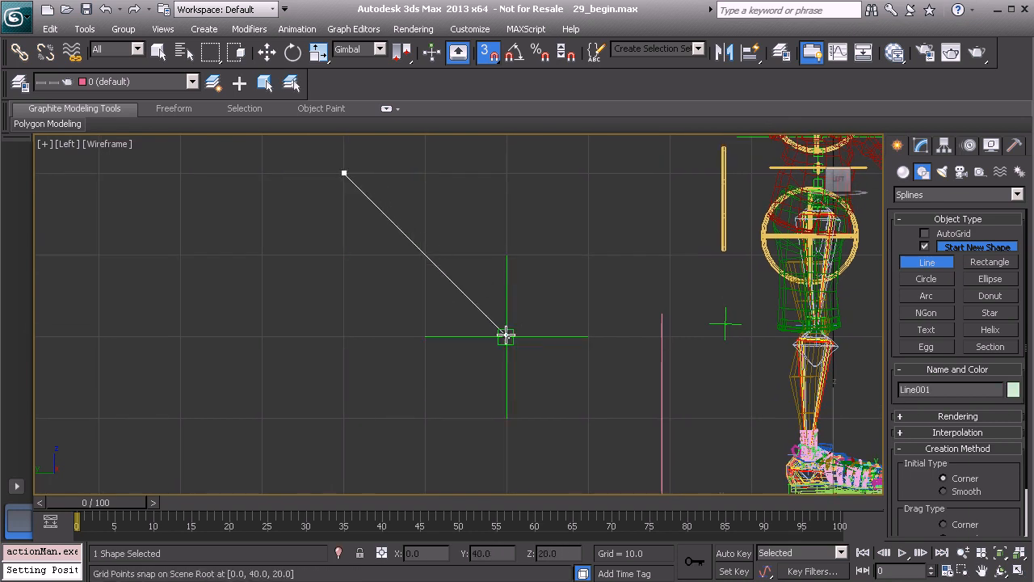
pyautogui.scroll(-3, 397, 318)
pyautogui.moveTo(413, 326); pyautogui.dragTo(424, 286, button='middle')
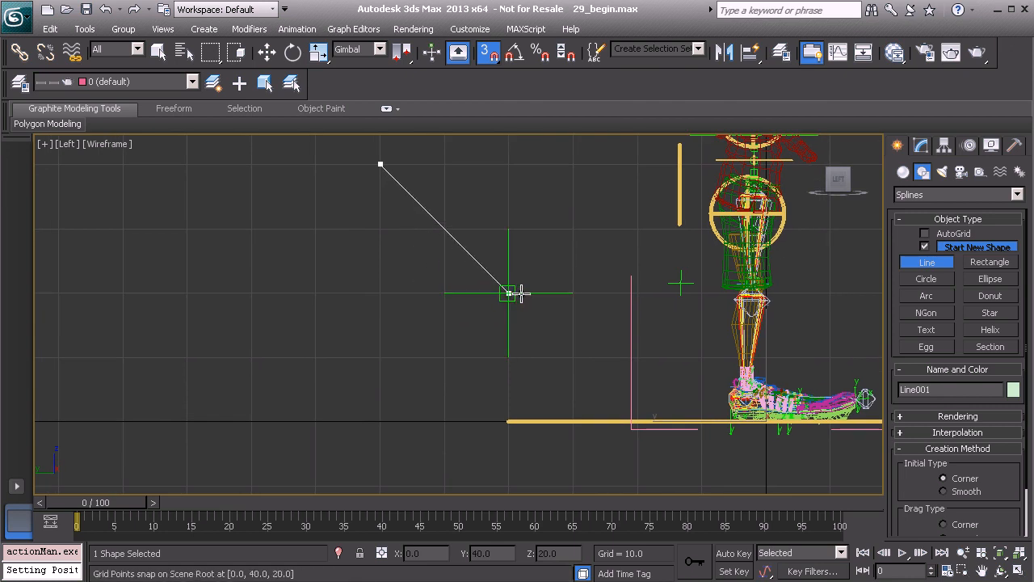
pyautogui.click(508, 292)
pyautogui.click(380, 421)
pyautogui.click(380, 356)
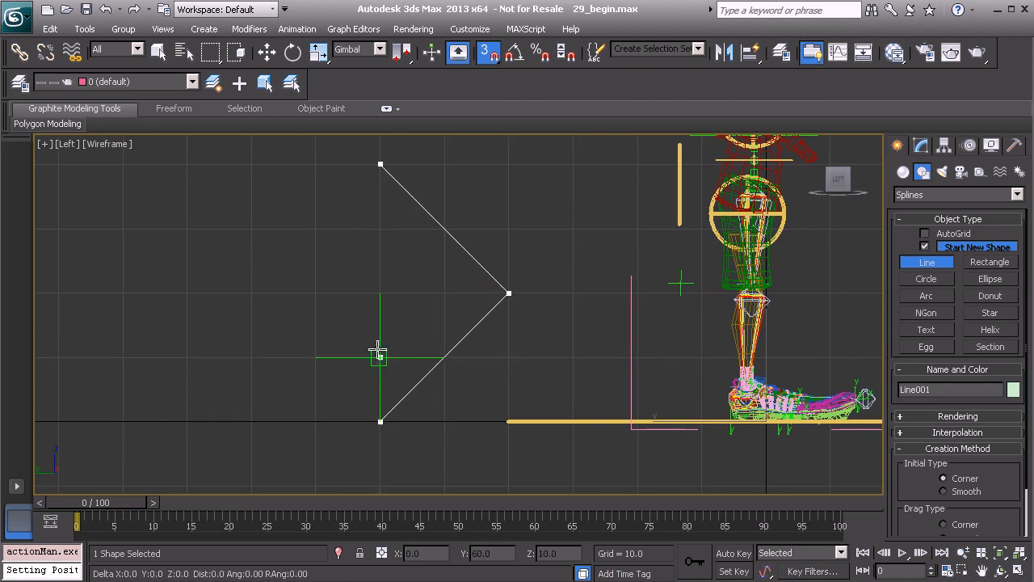
pyautogui.click(315, 292)
pyautogui.click(379, 228)
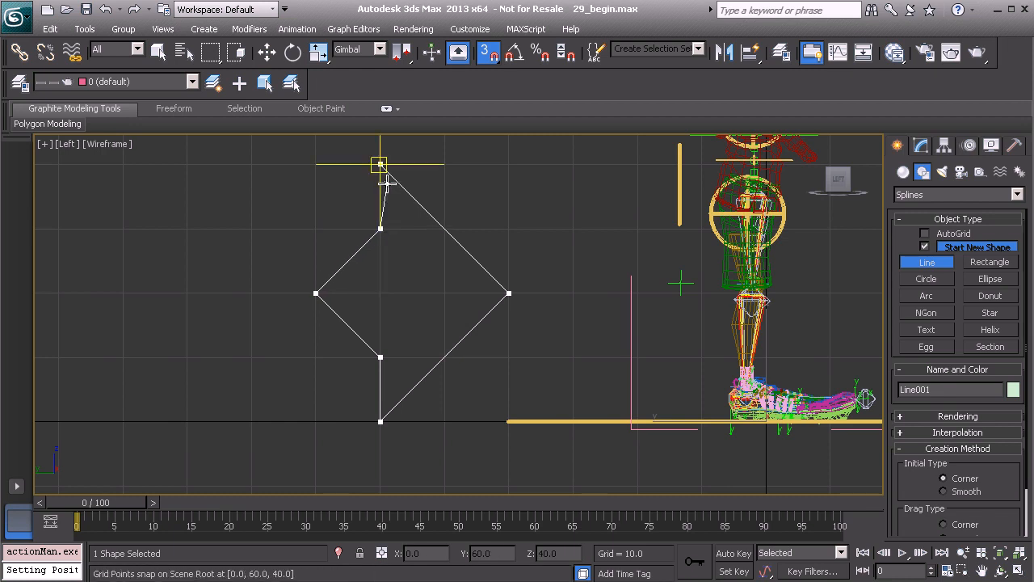
pyautogui.click(381, 165)
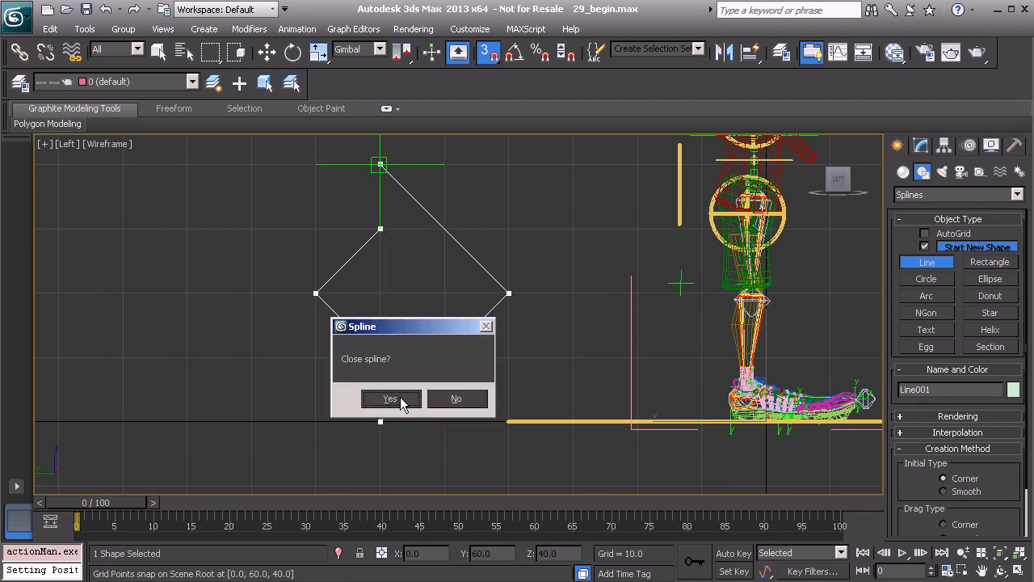
pyautogui.click(390, 399)
# - Activate the Rotate tool and show the arrowhead spline in a maximized Perspective view
pyautogui.press('e')
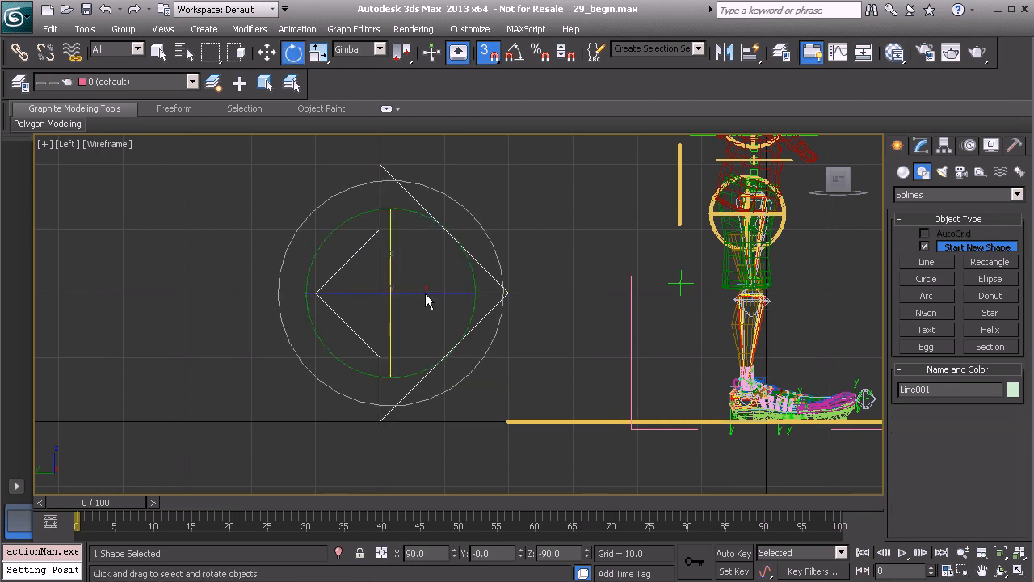
pyautogui.moveTo(573, 267); pyautogui.dragTo(565, 274, button='middle')
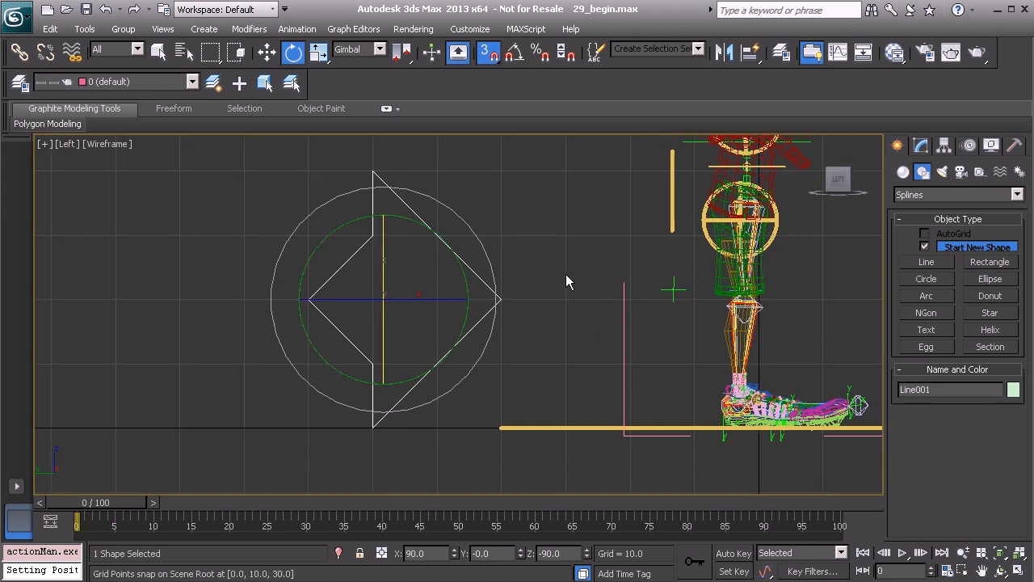
pyautogui.hotkey('alt', 'w')
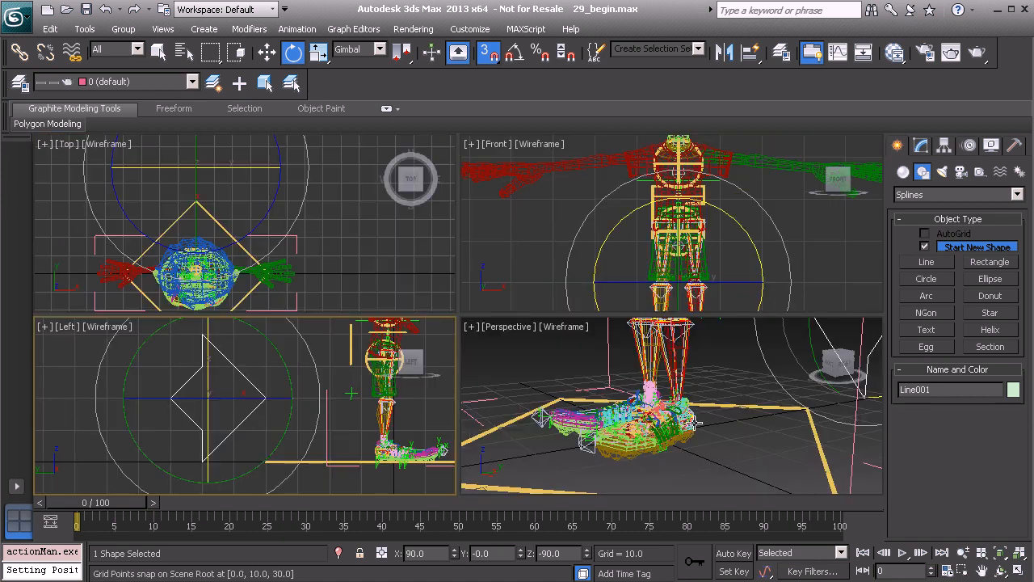
pyautogui.rightClick(515, 361)
pyautogui.hotkey('alt', 'w')
pyautogui.moveTo(563, 341); pyautogui.dragTo(482, 400, button='middle')
pyautogui.scroll(-2, 563, 286)
pyautogui.scroll(-2, 500, 349)
pyautogui.moveTo(612, 264); pyautogui.dragTo(467, 367, button='middle')
# - Replace grid snapping with angle snapping and clone the arrowhead spline as a single copy rotated -90 degrees about its X axis
pyautogui.press('s')
pyautogui.press('a')
pyautogui.keyDown('alt'); pyautogui.moveTo(521, 283); pyautogui.dragTo(549, 302, button='middle'); pyautogui.keyUp('alt')
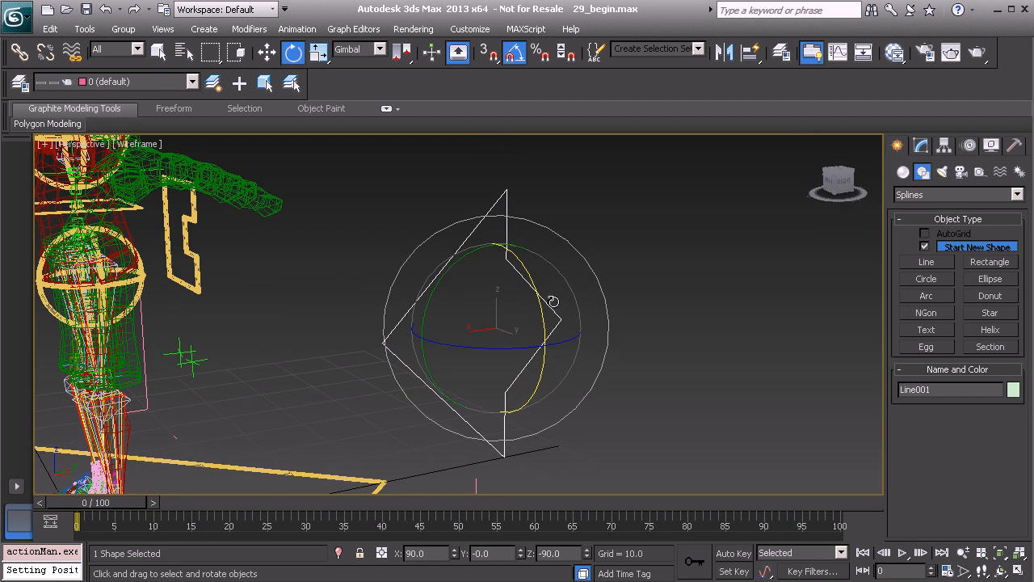
pyautogui.keyDown('shift'); pyautogui.moveTo(539, 292); pyautogui.dragTo(547, 362); pyautogui.keyUp('shift')
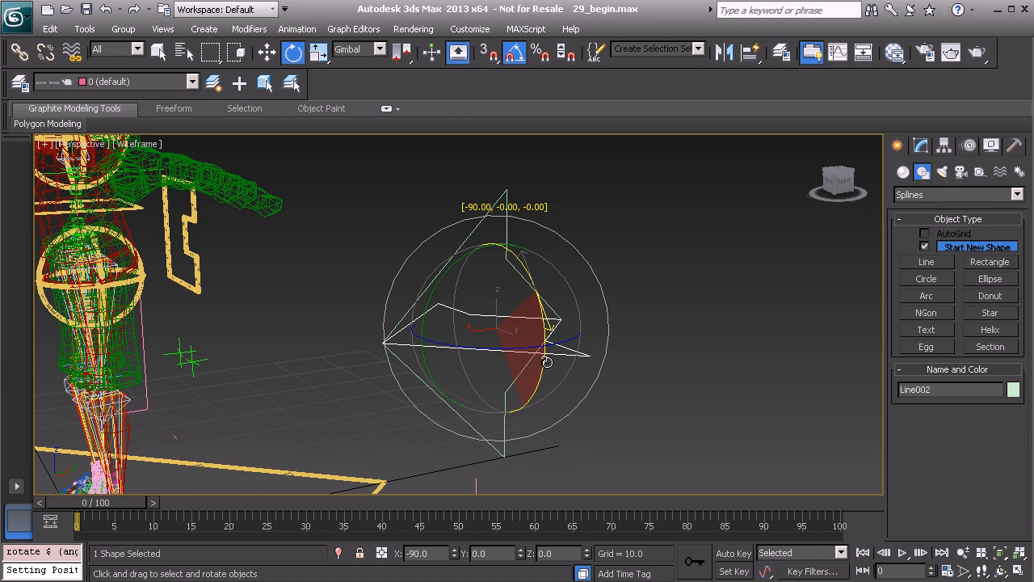
pyautogui.keyDown('shift'); pyautogui.moveTo(546, 362); pyautogui.dragTo(547, 362); pyautogui.keyUp('shift')
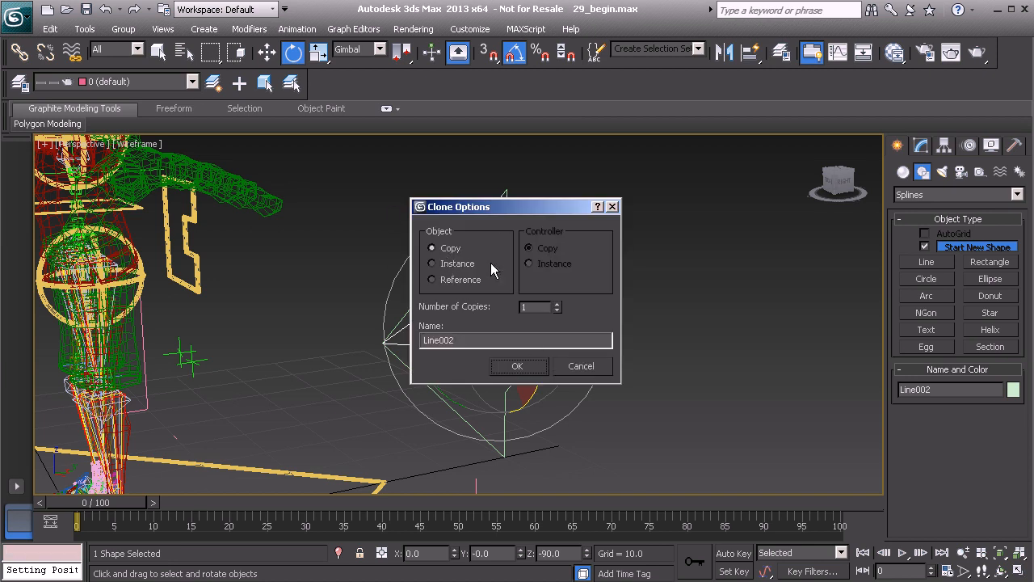
pyautogui.click(514, 370)
# - Attach the original vertical arrowhead spline to the rotated copy so both form one shape, and activate the Move tool
pyautogui.keyDown('alt'); pyautogui.moveTo(492, 355); pyautogui.dragTo(475, 352, button='middle'); pyautogui.keyUp('alt')
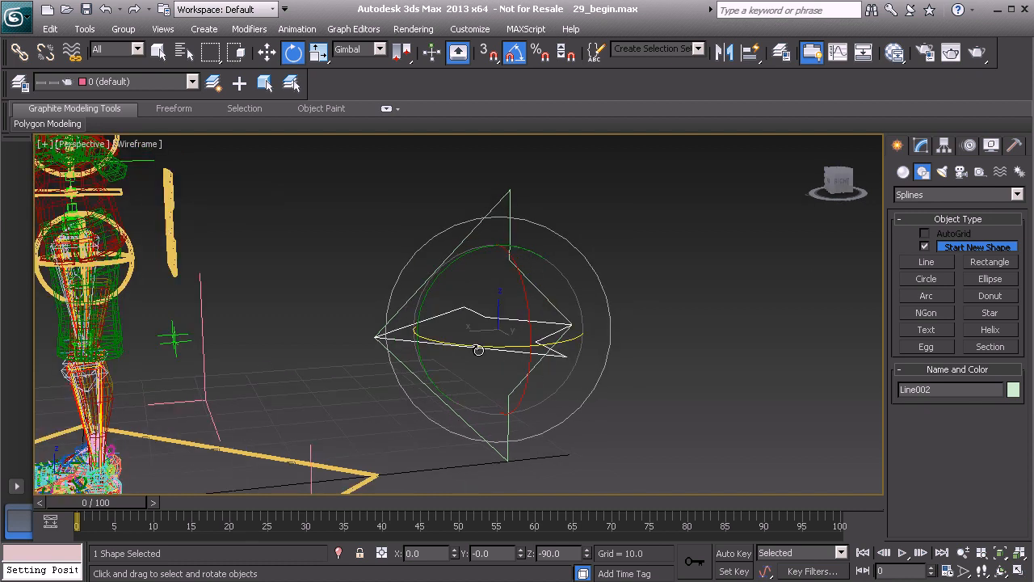
pyautogui.click(920, 145)
pyautogui.keyDown('alt'); pyautogui.moveTo(518, 340); pyautogui.dragTo(513, 334, button='middle'); pyautogui.keyUp('alt')
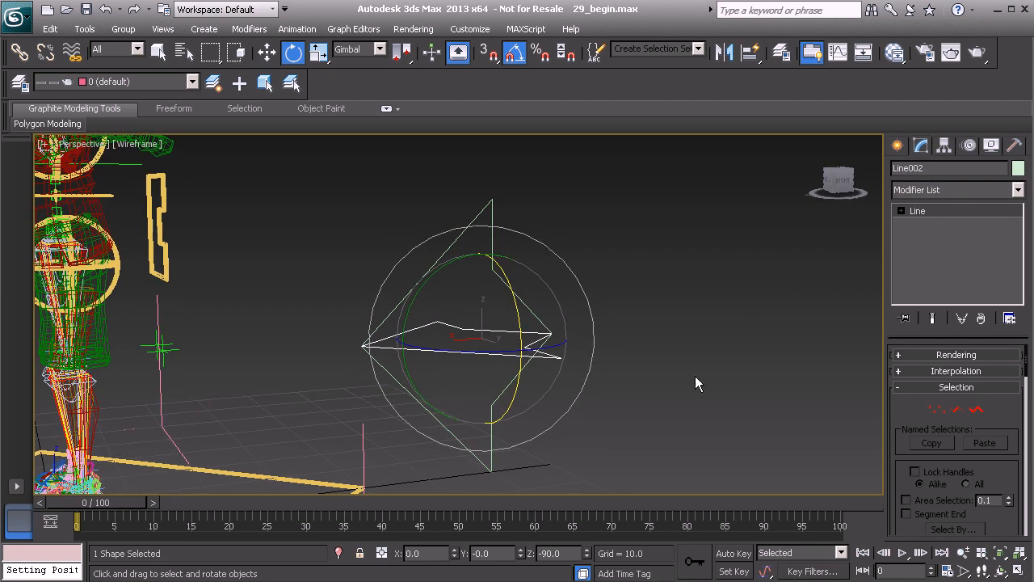
pyautogui.moveTo(896, 467); pyautogui.dragTo(887, 219)
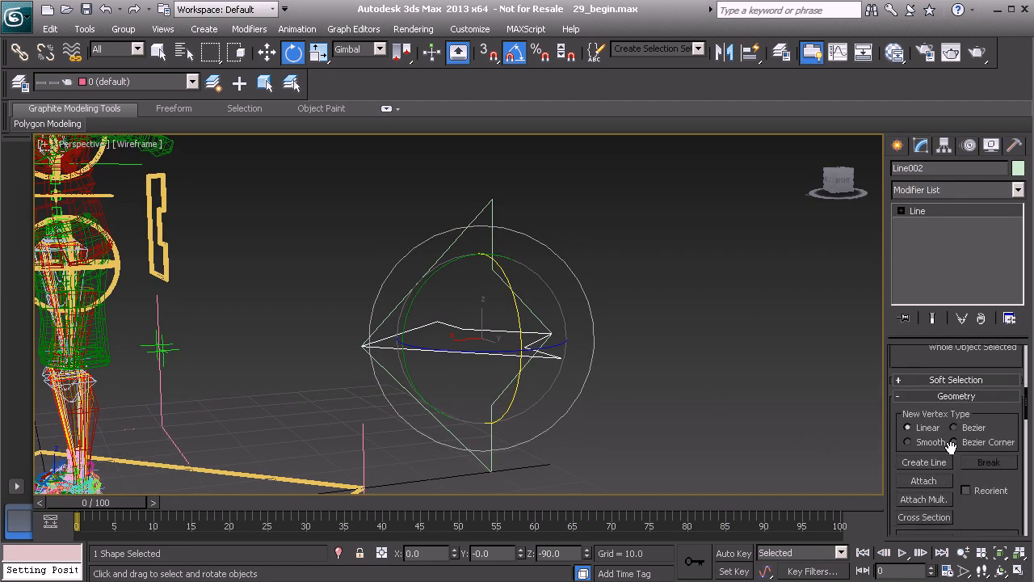
pyautogui.click(925, 480)
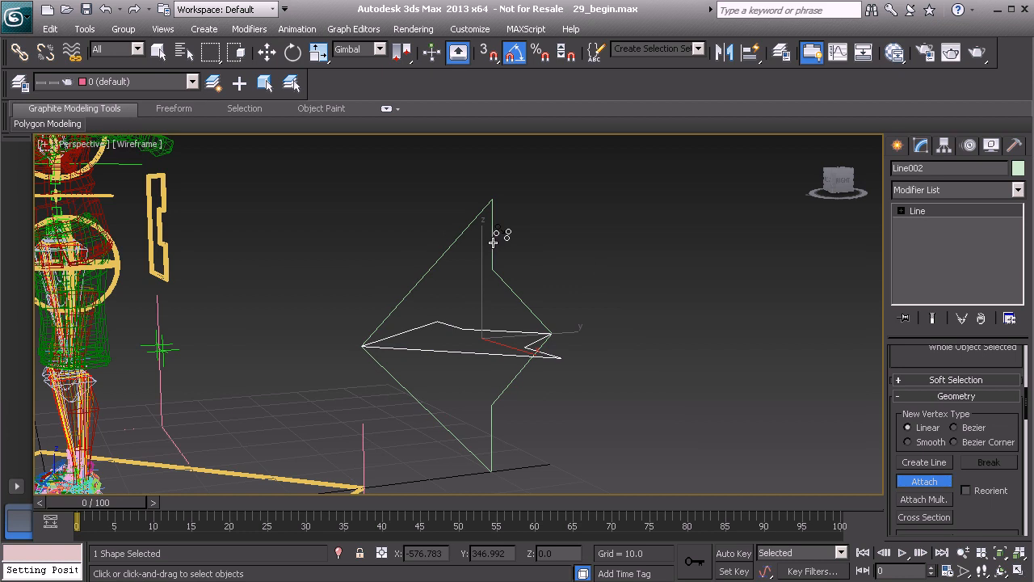
pyautogui.press('w')
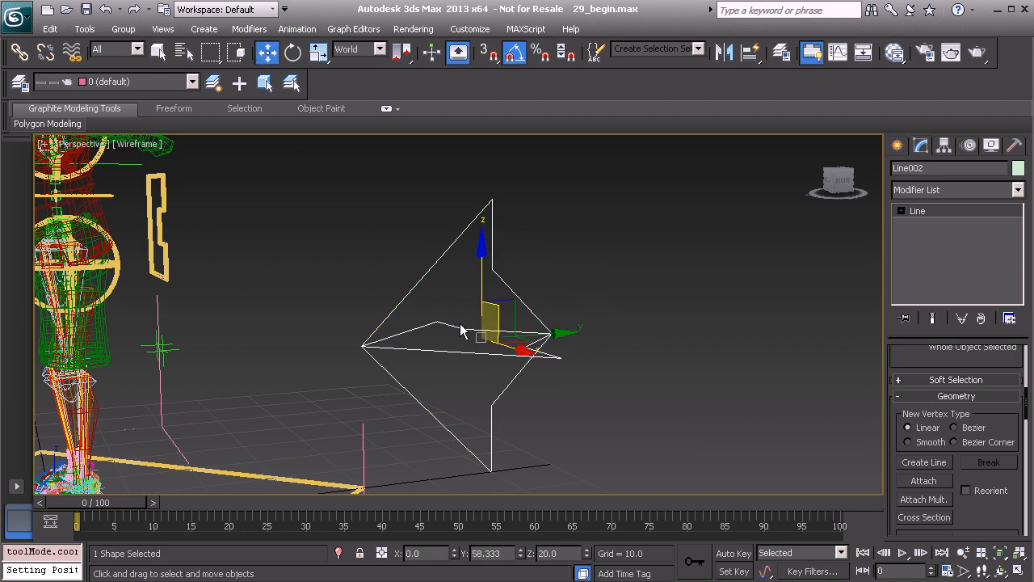
# - Highlight the Controls layer in the scene's layer list
pyautogui.click(19, 84)
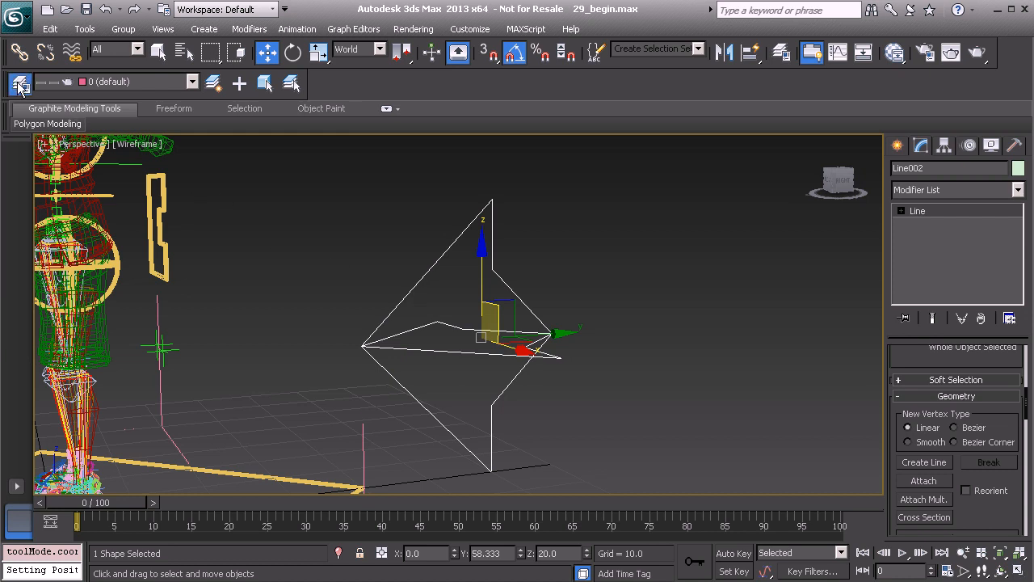
pyautogui.click(82, 206)
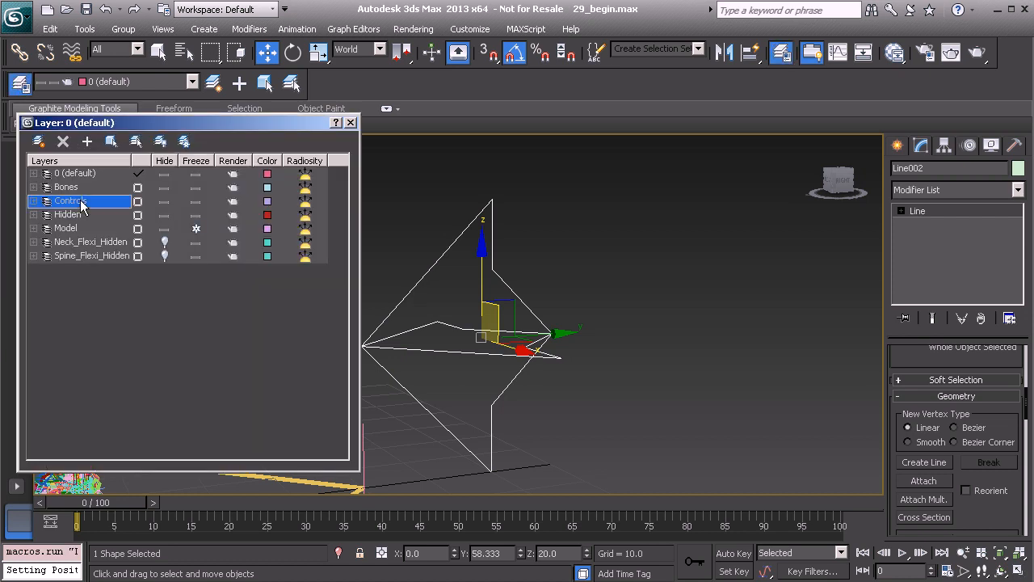
pyautogui.click(351, 123)
# - Center the pivot of the combined arrow spline to the object using Affect Pivot Only
pyautogui.keyDown('alt'); pyautogui.moveTo(396, 379); pyautogui.dragTo(463, 339, button='middle'); pyautogui.keyUp('alt')
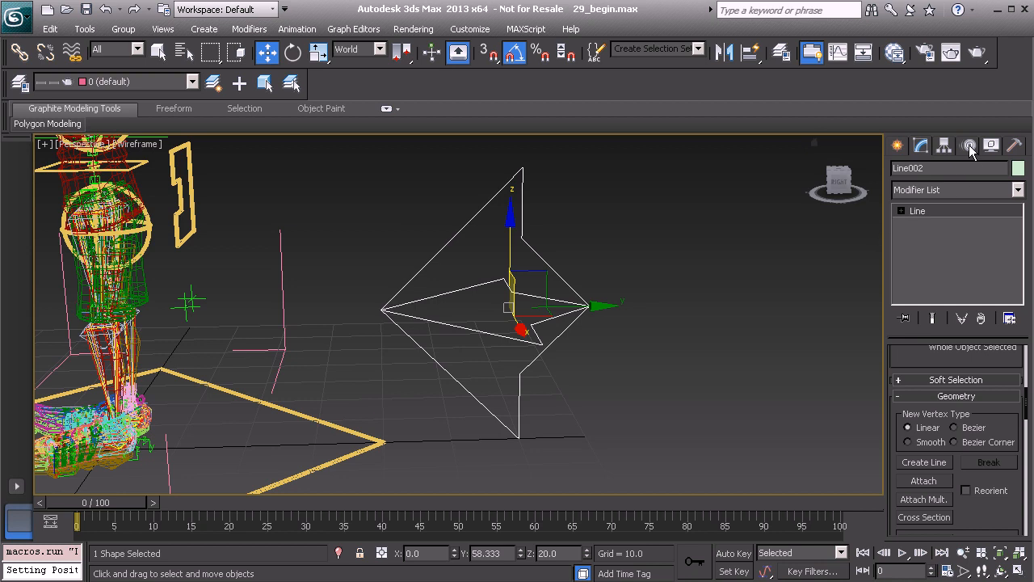
pyautogui.click(944, 146)
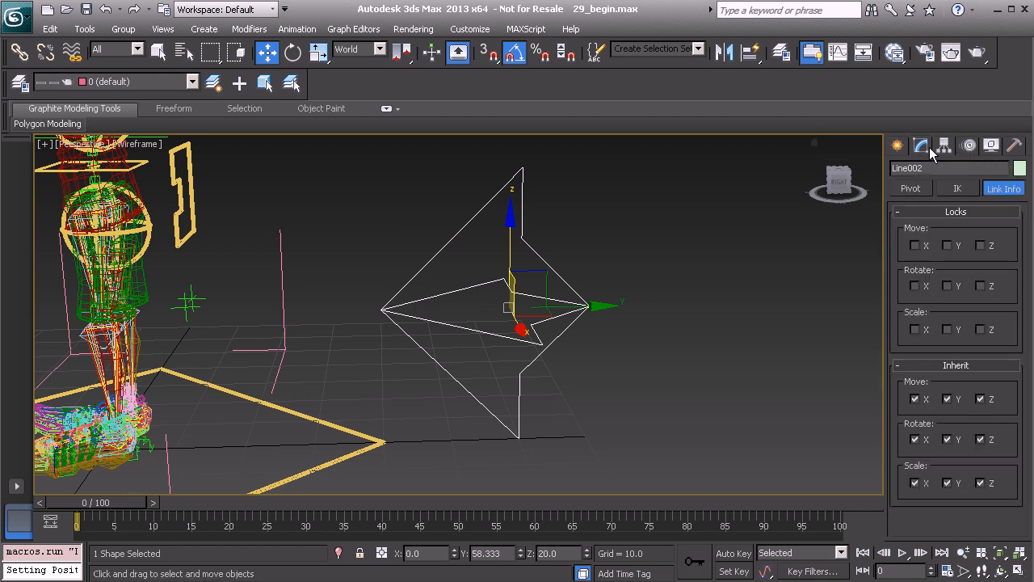
pyautogui.click(911, 188)
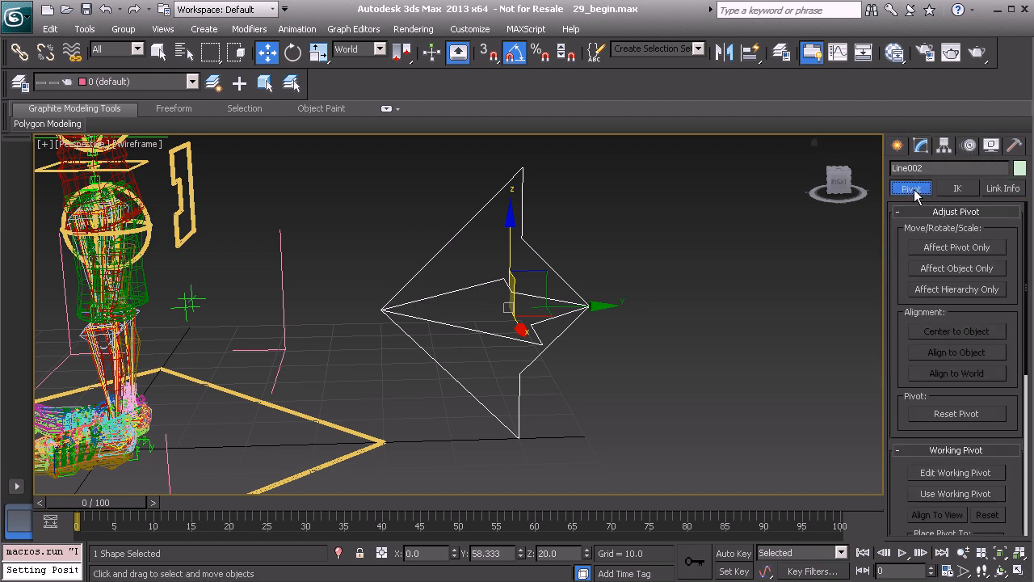
pyautogui.click(958, 249)
pyautogui.click(961, 332)
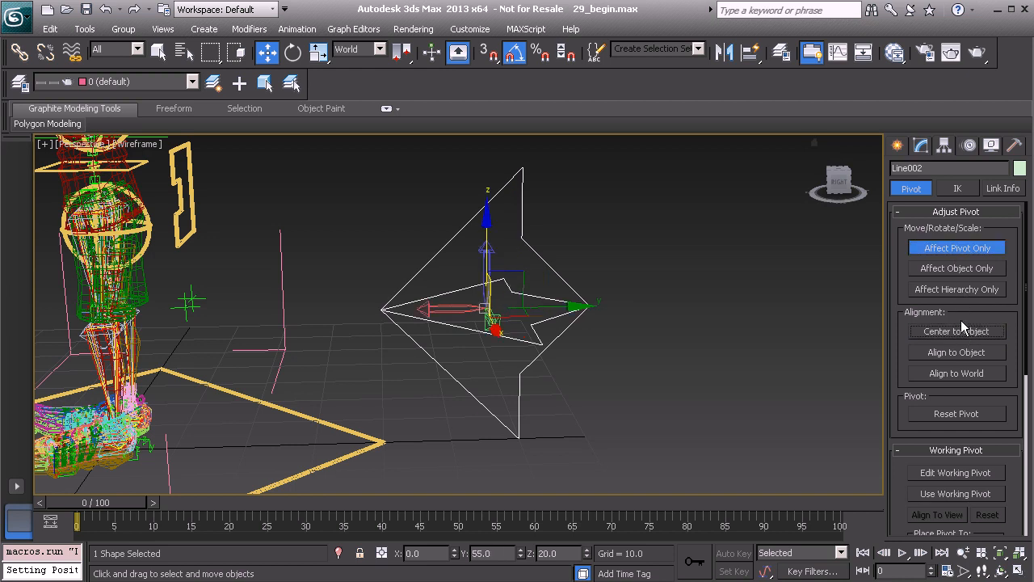
pyautogui.click(958, 252)
# - Hide the Model layer so that only the character's rig is shown around the feet
pyautogui.keyDown('alt'); pyautogui.moveTo(664, 321); pyautogui.dragTo(357, 274, button='middle'); pyautogui.keyUp('alt')
pyautogui.scroll(4, 360, 333)
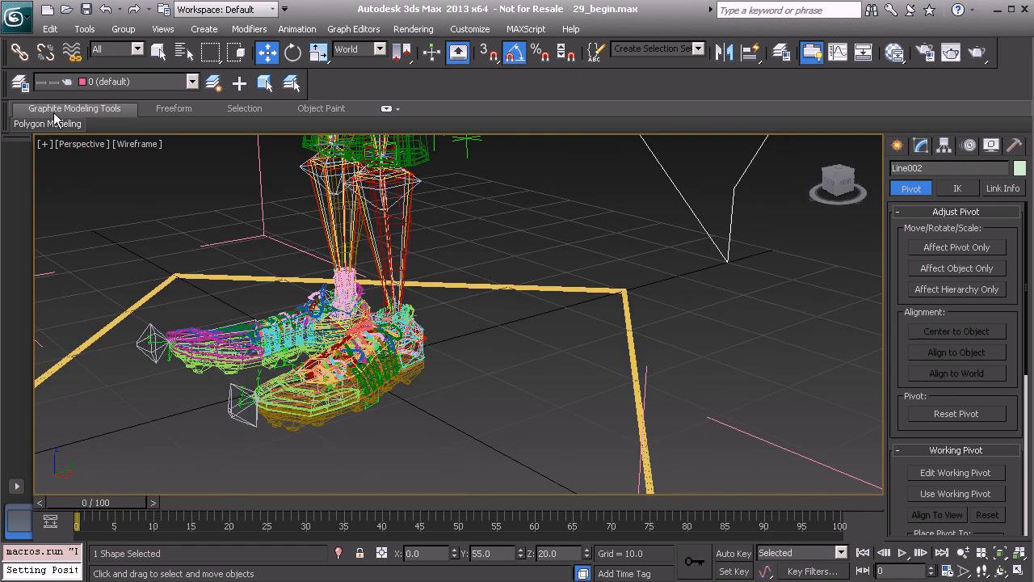
pyautogui.click(21, 83)
pyautogui.click(164, 229)
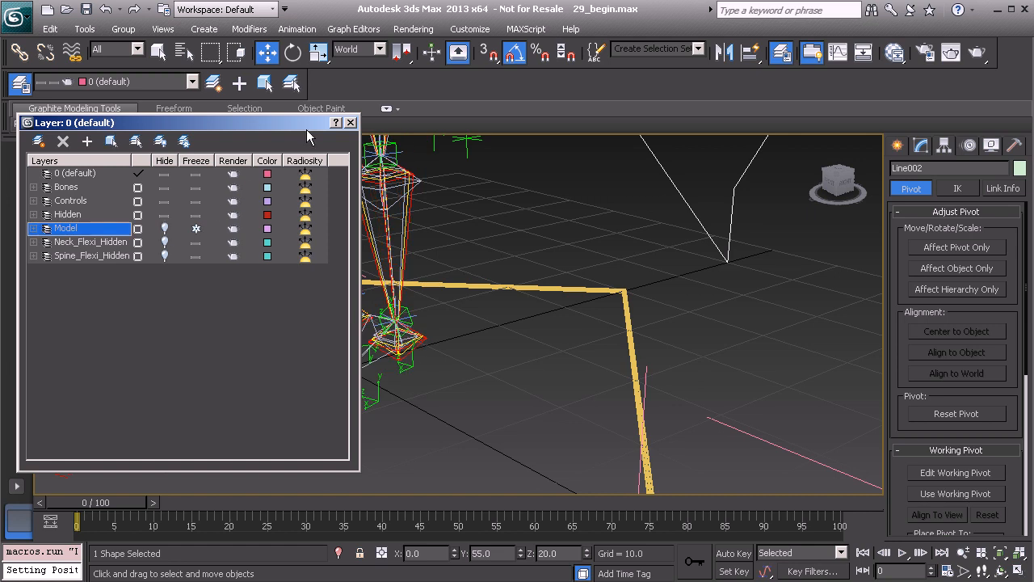
pyautogui.click(352, 123)
# - Align the arrow spline to the character's left ankle
pyautogui.keyDown('alt'); pyautogui.moveTo(480, 201); pyautogui.dragTo(473, 291, button='middle'); pyautogui.keyUp('alt')
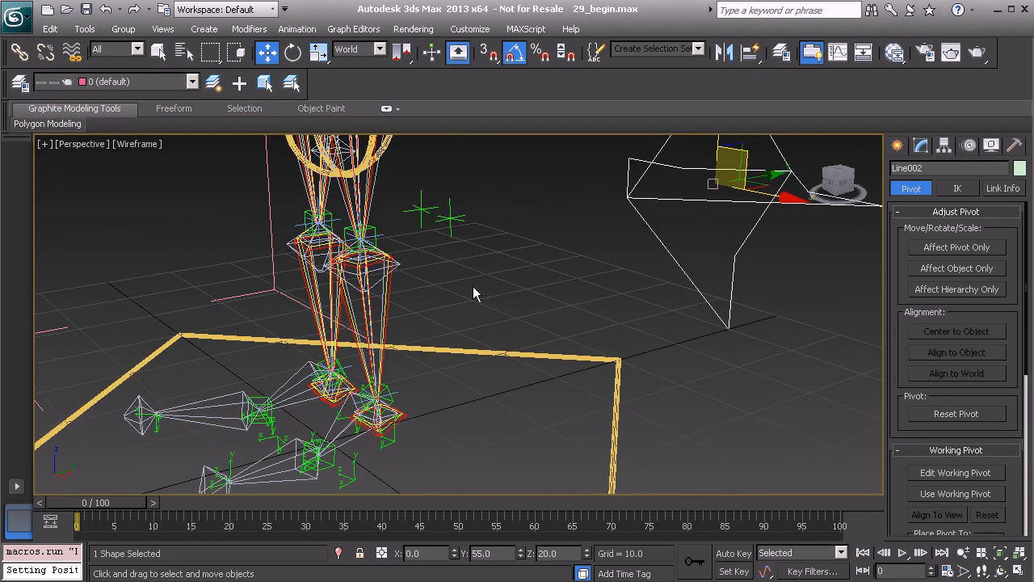
pyautogui.hotkey('alt', 'a')
pyautogui.moveTo(436, 323); pyautogui.dragTo(483, 249, button='middle')
pyautogui.scroll(4, 467, 297)
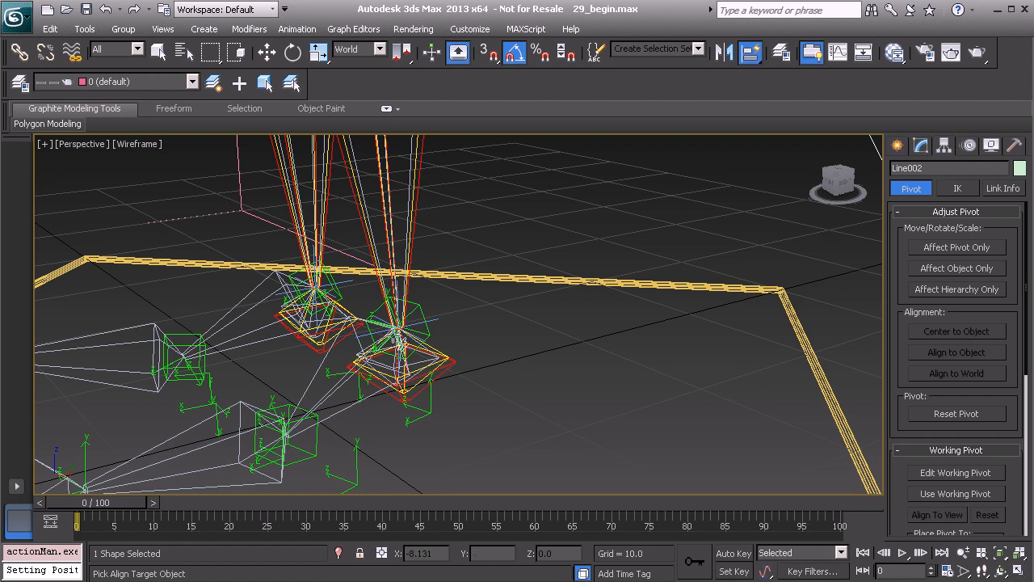
pyautogui.keyDown('alt'); pyautogui.moveTo(415, 355); pyautogui.dragTo(418, 374, button='middle'); pyautogui.keyUp('alt')
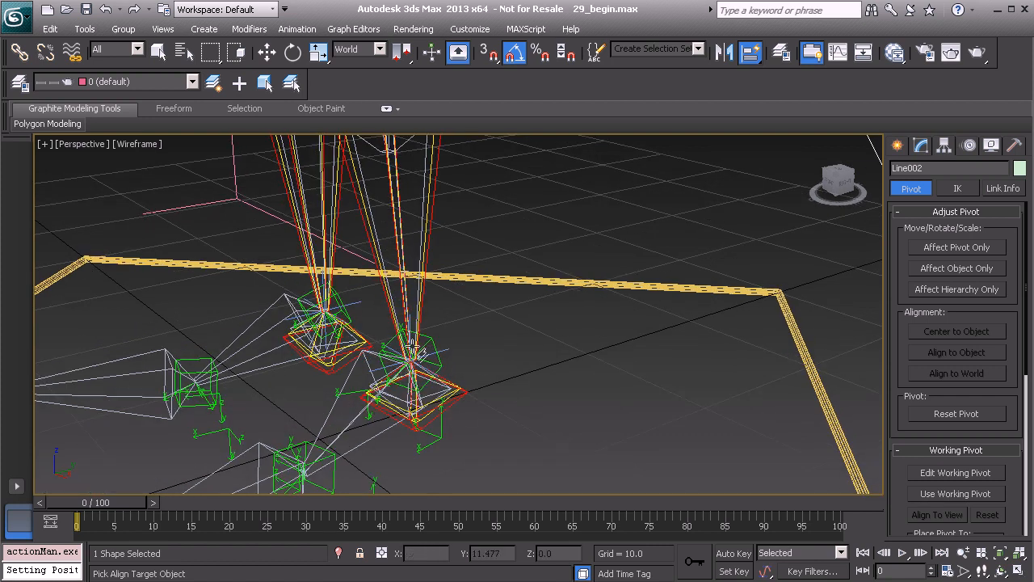
pyautogui.click(464, 393)
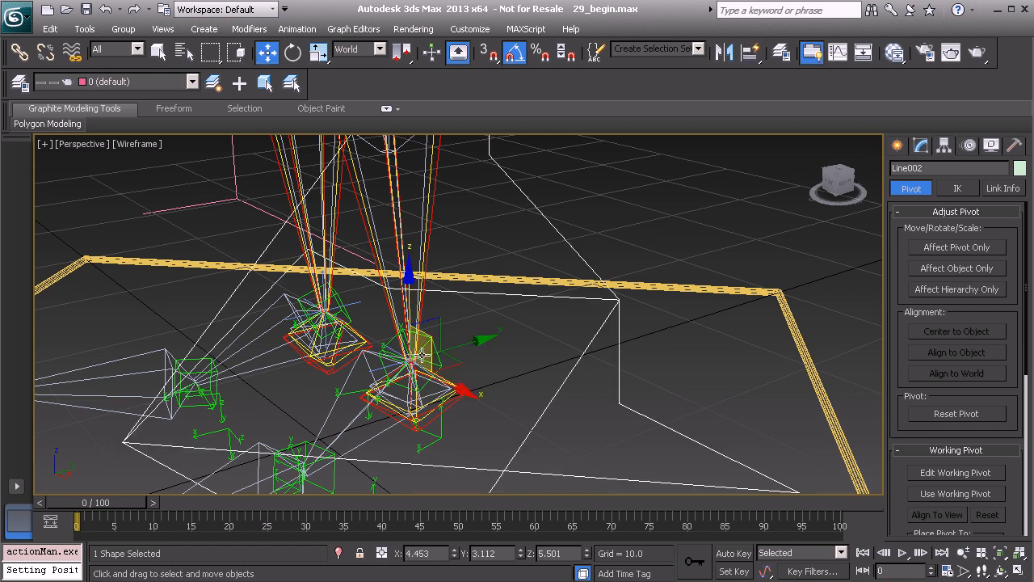
pyautogui.keyDown('alt'); pyautogui.moveTo(434, 358); pyautogui.dragTo(449, 368, button='middle'); pyautogui.keyUp('alt')
pyautogui.press('e')
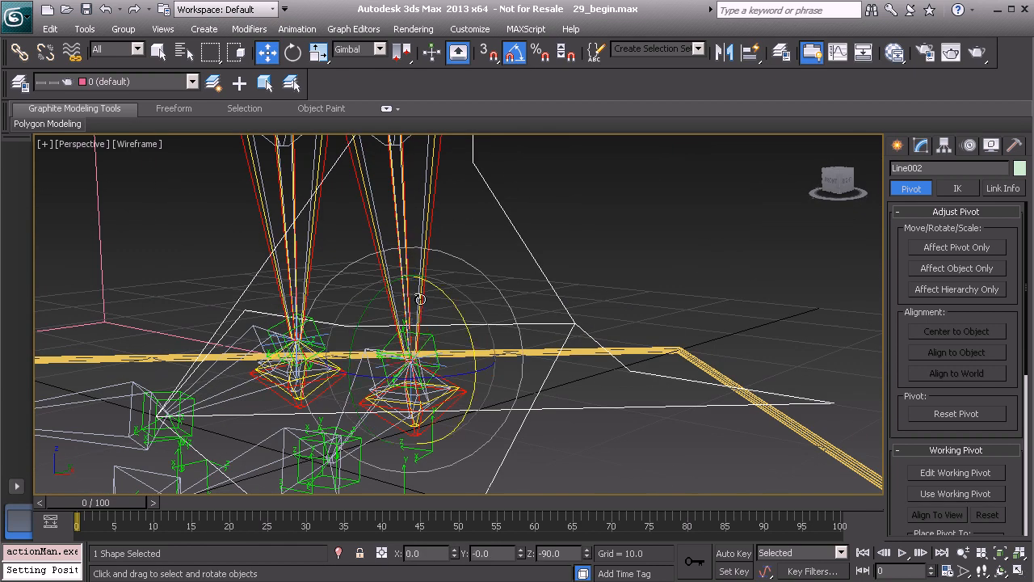
pyautogui.moveTo(450, 370); pyautogui.dragTo(418, 363)
pyautogui.press('z')
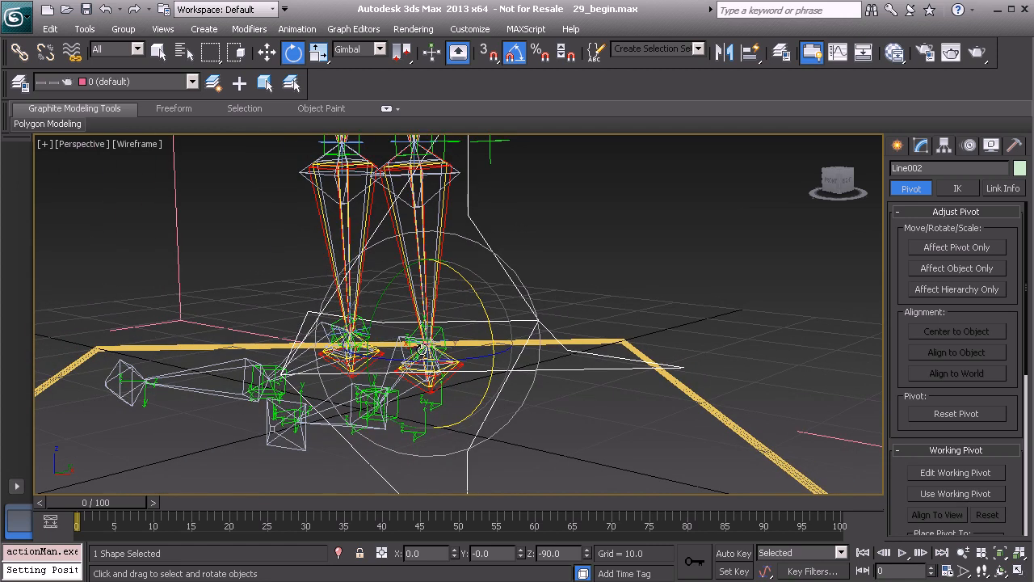
pyautogui.moveTo(400, 360)
pyautogui.keyDown('alt'); pyautogui.mouseDown(button='middle')
pyautogui.moveTo(449, 356)
pyautogui.moveTo(384, 350)
pyautogui.moveTo(406, 353)
pyautogui.mouseUp(button='middle'); pyautogui.keyUp('alt')
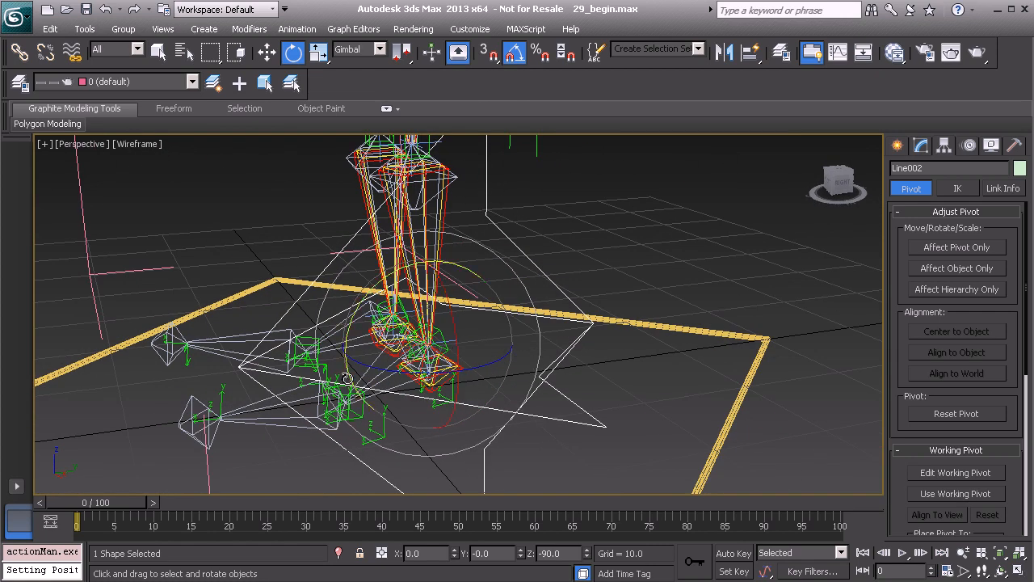
# - Scale the arrow spline down uniformly in two passes to about 17.5% of its original size at the left ankle
pyautogui.press('r')
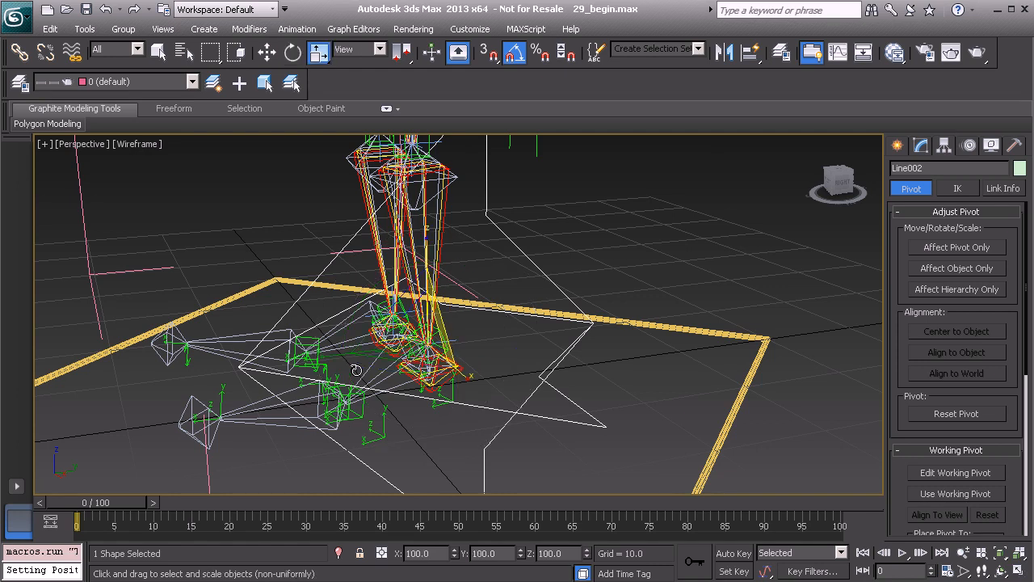
pyautogui.keyDown('alt'); pyautogui.moveTo(382, 368); pyautogui.dragTo(431, 340, button='middle'); pyautogui.keyUp('alt')
pyautogui.moveTo(432, 335); pyautogui.dragTo(348, 429)
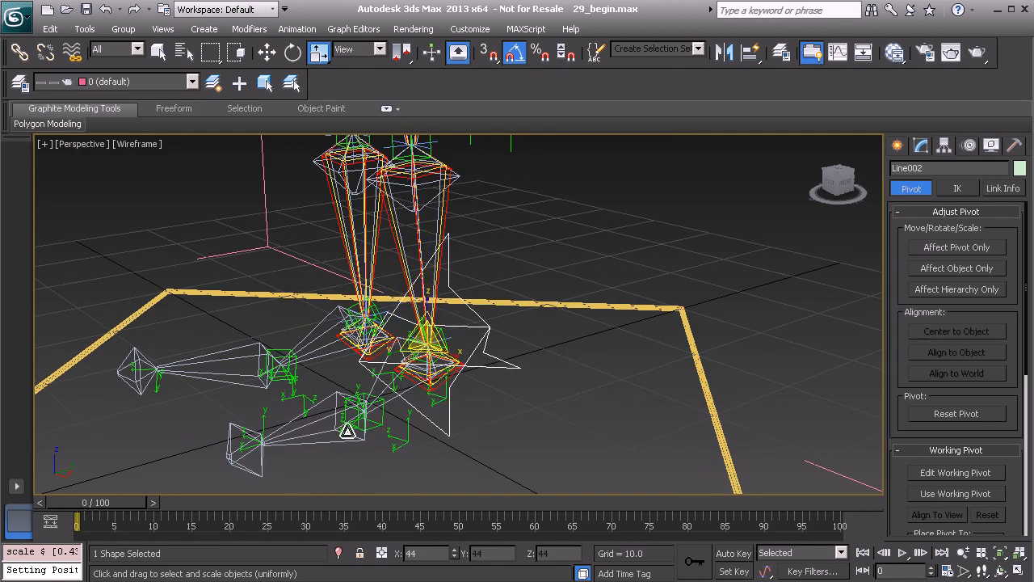
pyautogui.moveTo(381, 365); pyautogui.dragTo(436, 424)
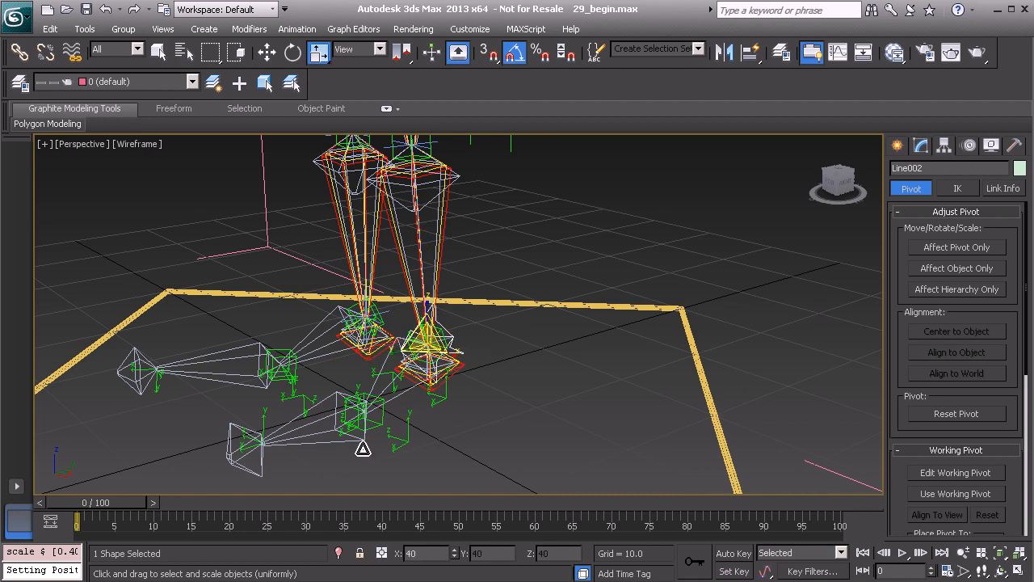
# - Move only the arrow's geometry about 7.5 units along Y to behind the left heel, leaving its pivot at the ankle
pyautogui.moveTo(427, 331)
pyautogui.keyDown('alt'); pyautogui.mouseDown(button='middle')
pyautogui.moveTo(369, 323)
pyautogui.moveTo(433, 337)
pyautogui.mouseUp(button='middle'); pyautogui.keyUp('alt')
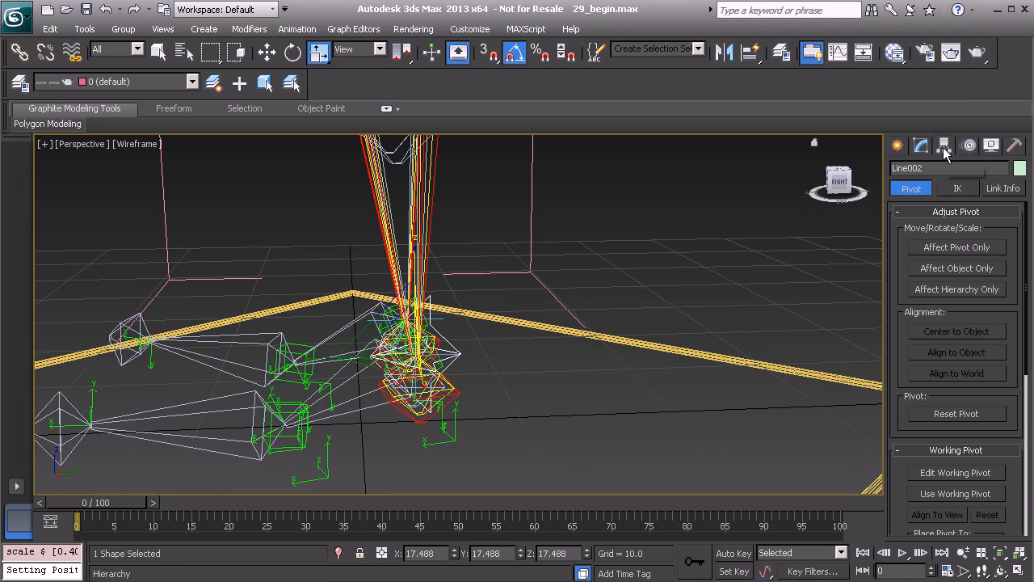
pyautogui.click(962, 269)
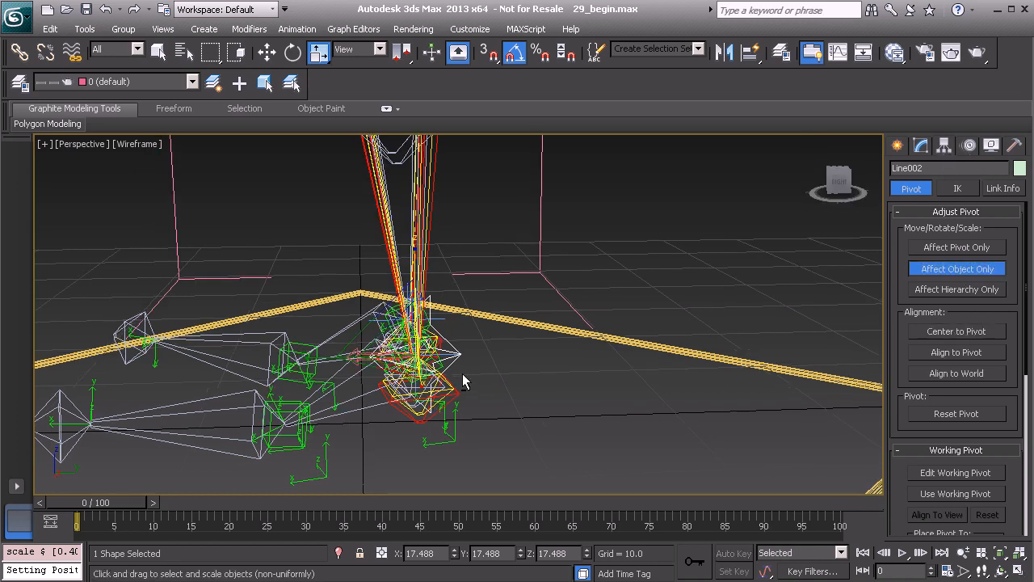
pyautogui.press('w')
pyautogui.moveTo(505, 351); pyautogui.dragTo(638, 355)
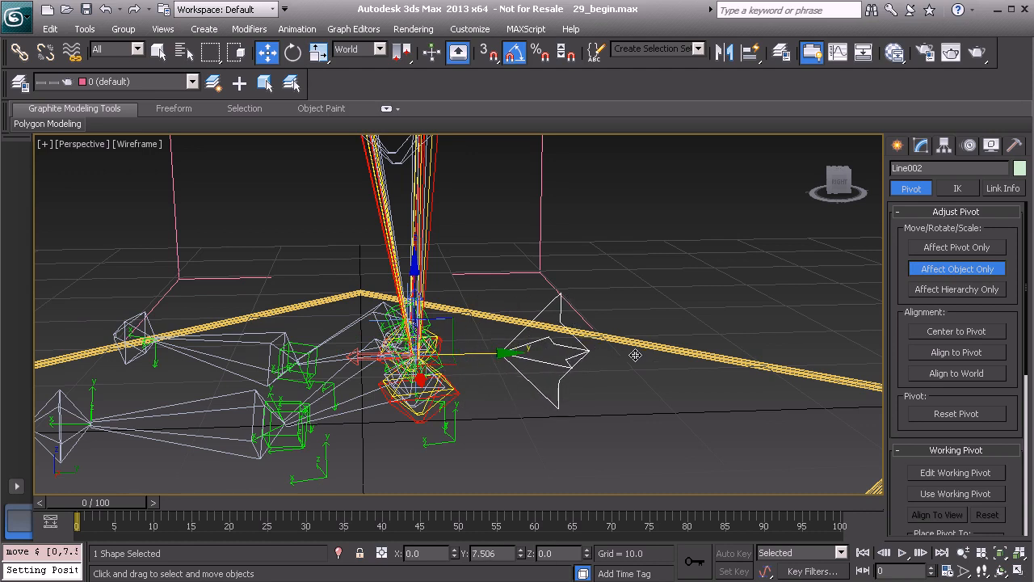
pyautogui.keyDown('alt'); pyautogui.moveTo(498, 382); pyautogui.dragTo(529, 388, button='middle'); pyautogui.keyUp('alt')
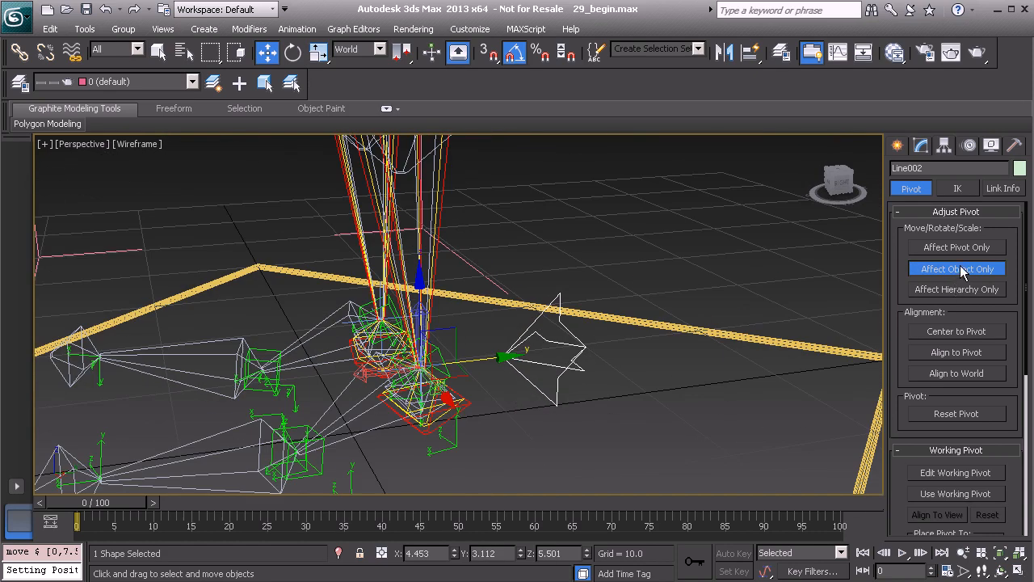
pyautogui.click(960, 269)
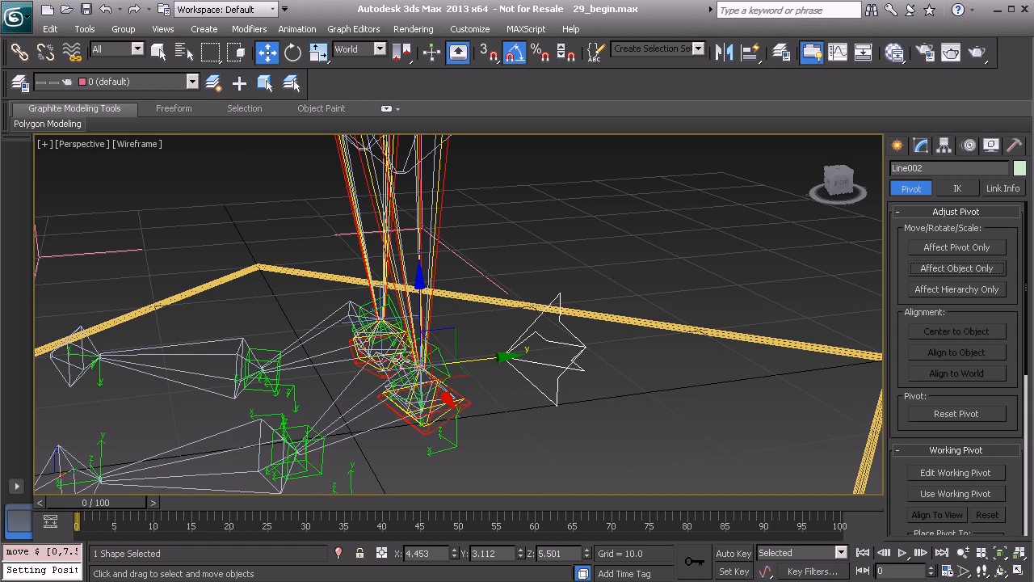
# - Rename the arrow spline as Anim_L_Leg_IK01
pyautogui.keyDown('alt'); pyautogui.moveTo(512, 357); pyautogui.dragTo(544, 353, button='middle'); pyautogui.keyUp('alt')
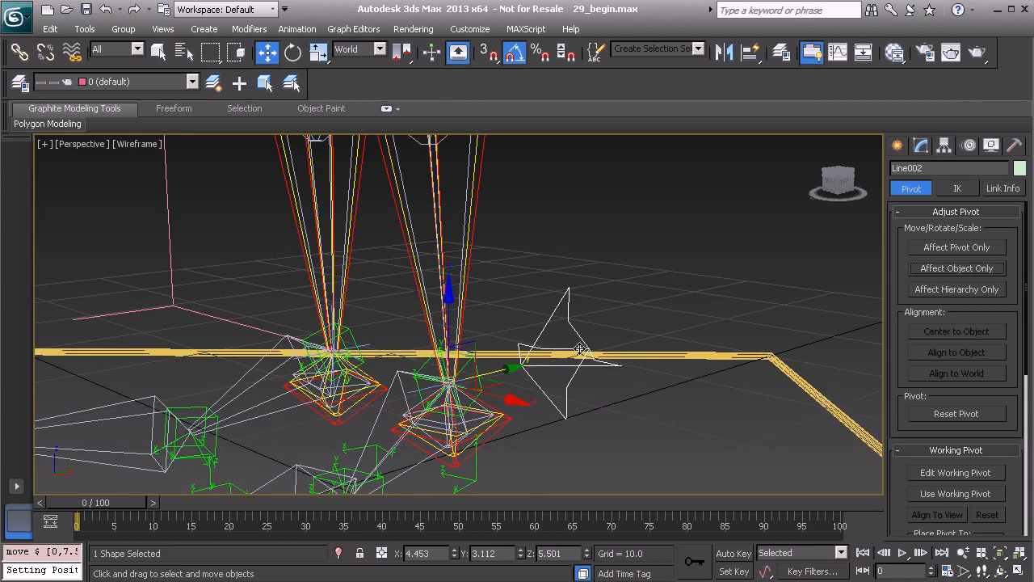
pyautogui.click(923, 168)
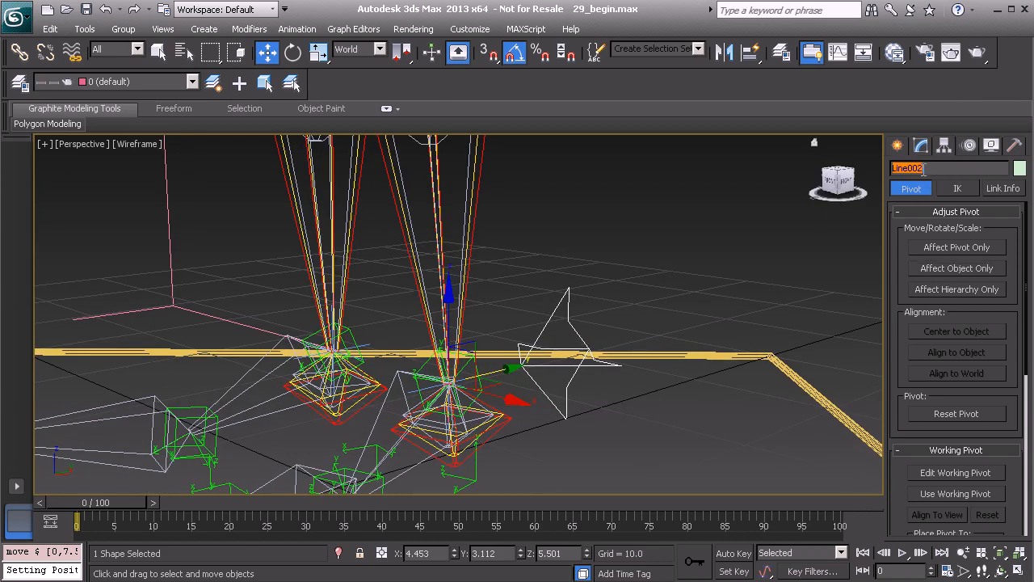
pyautogui.write('Anim_L_Leg_IK01')
pyautogui.press('Return')
# - Link the arrow control as a child of the large yellow square control on the ground
pyautogui.keyDown('alt'); pyautogui.moveTo(719, 261); pyautogui.dragTo(511, 308, button='middle'); pyautogui.keyUp('alt')
pyautogui.click(20, 52)
pyautogui.moveTo(511, 307); pyautogui.dragTo(619, 238)
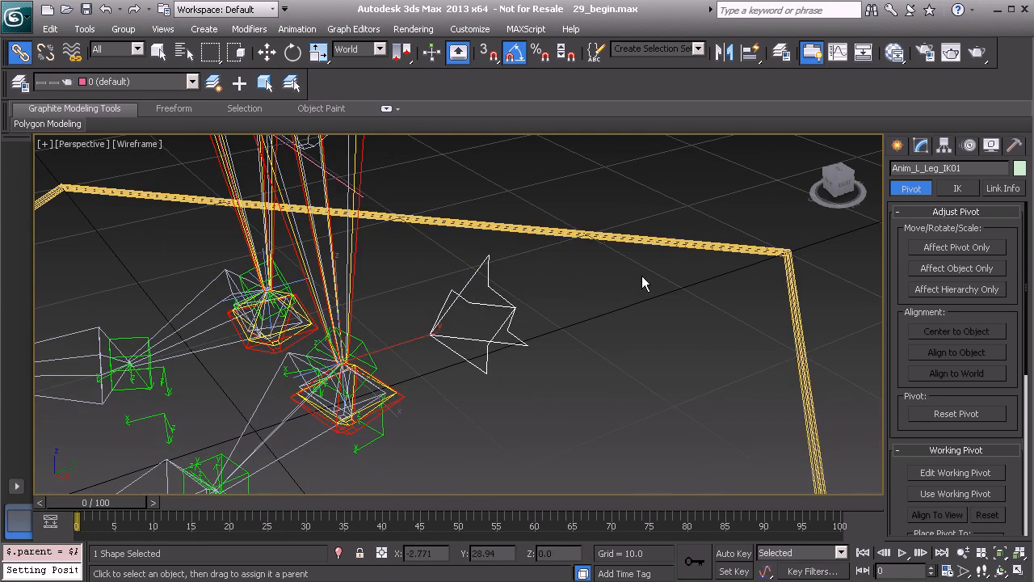
# - Enable the arrow control's spline thickness in the viewport through its Rendering settings
pyautogui.click(922, 146)
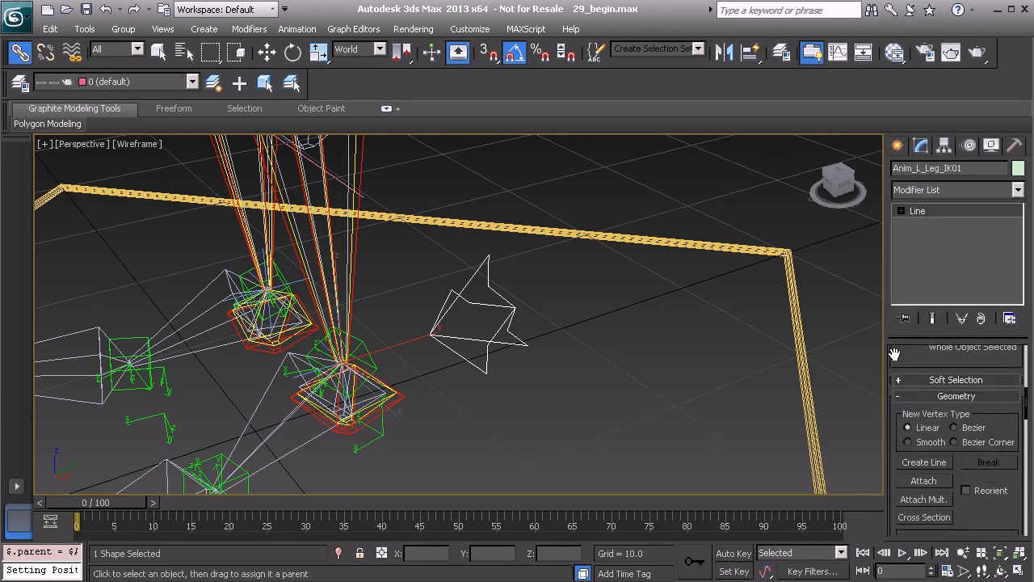
pyautogui.scroll(5, 910, 379)
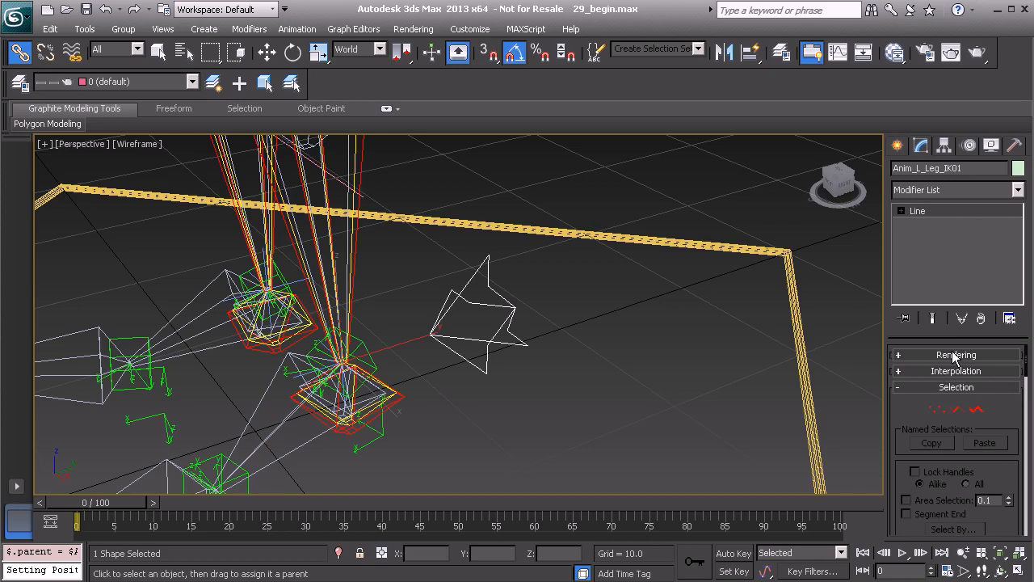
pyautogui.click(956, 355)
pyautogui.click(901, 378)
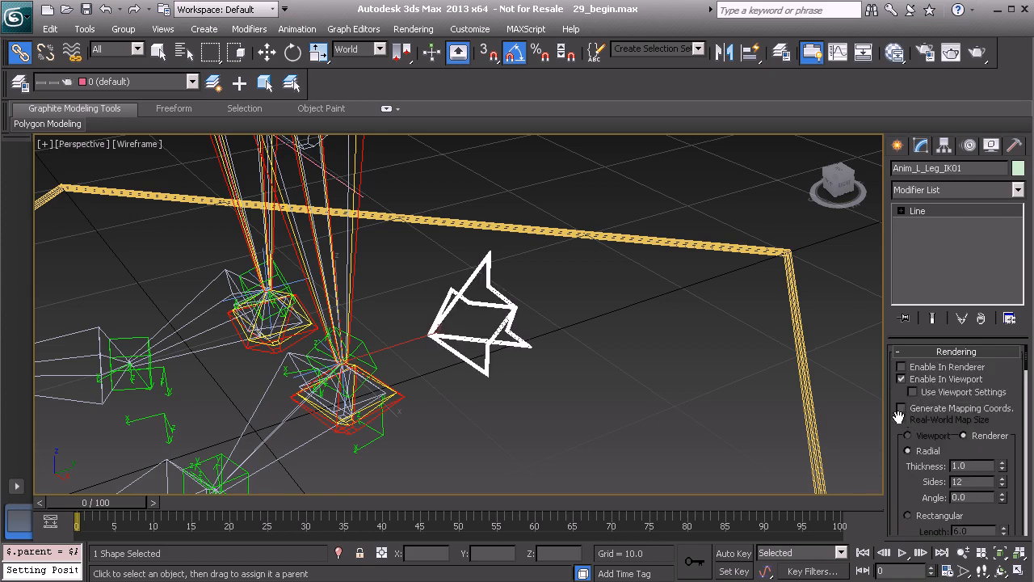
pyautogui.keyDown('alt'); pyautogui.moveTo(537, 328); pyautogui.dragTo(517, 282, button='middle'); pyautogui.keyUp('alt')
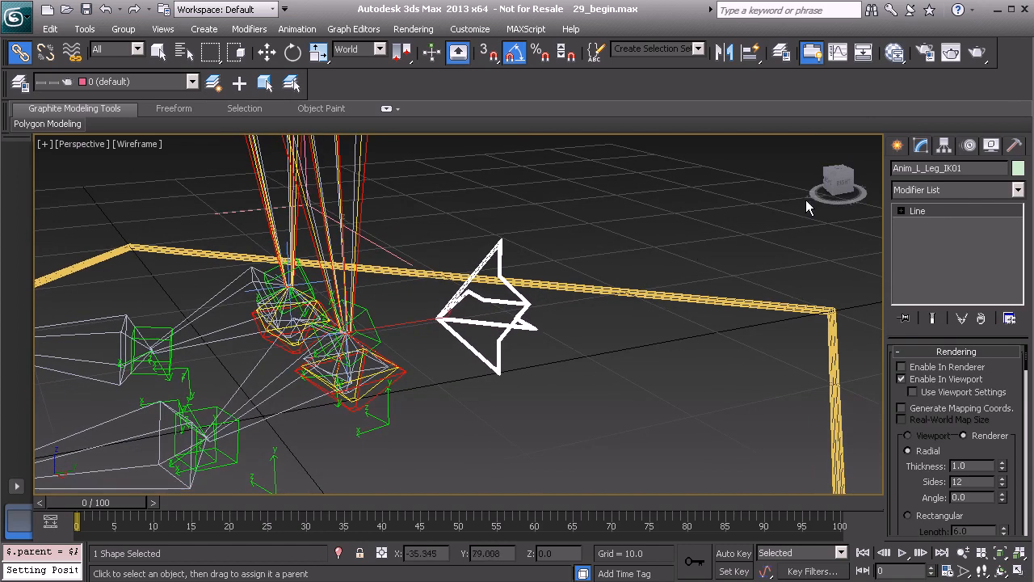
# - Apply Reset XForm to the left foot's arrow control and collapse its modifier stack
pyautogui.click(1015, 146)
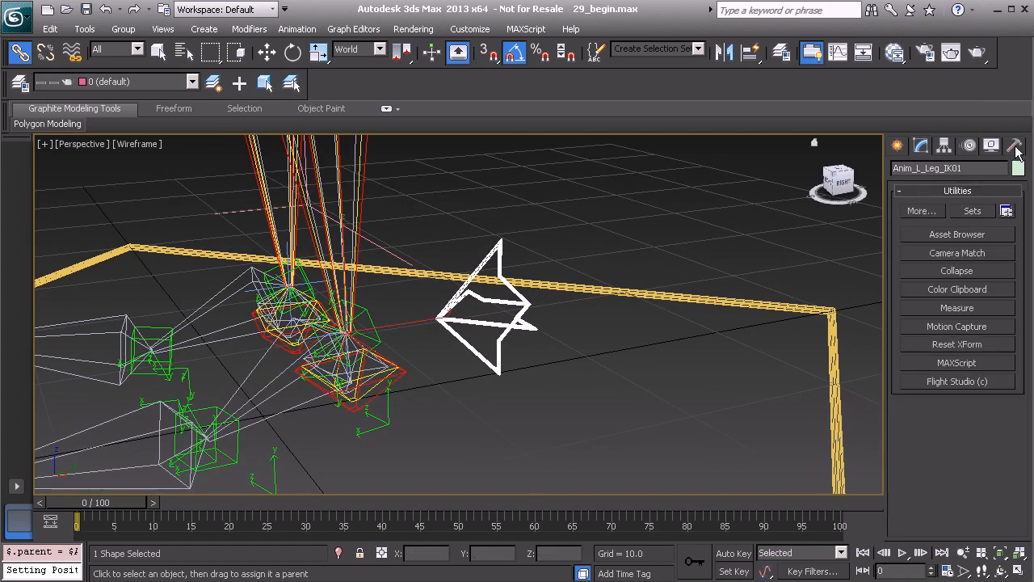
pyautogui.click(953, 344)
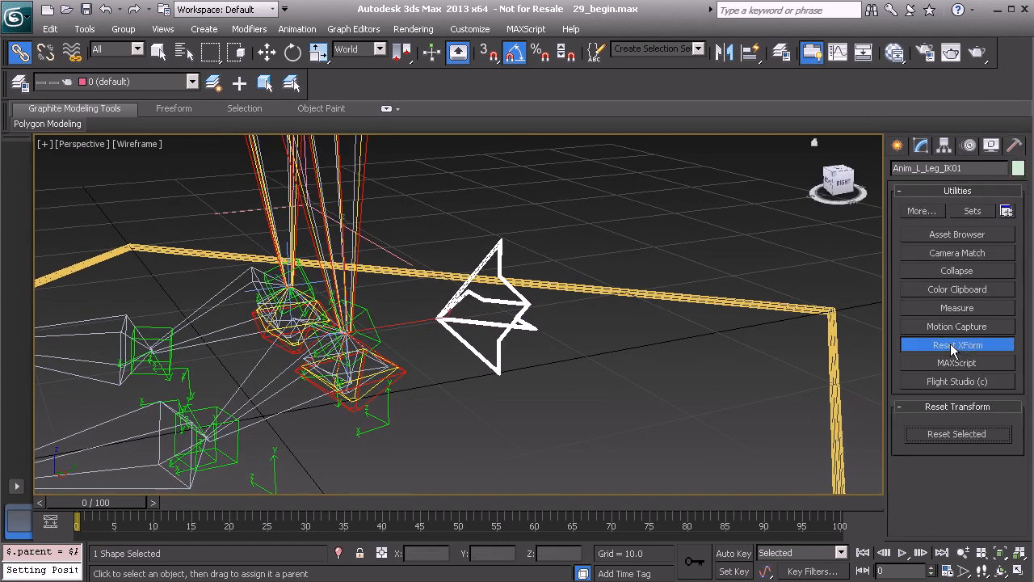
pyautogui.click(964, 433)
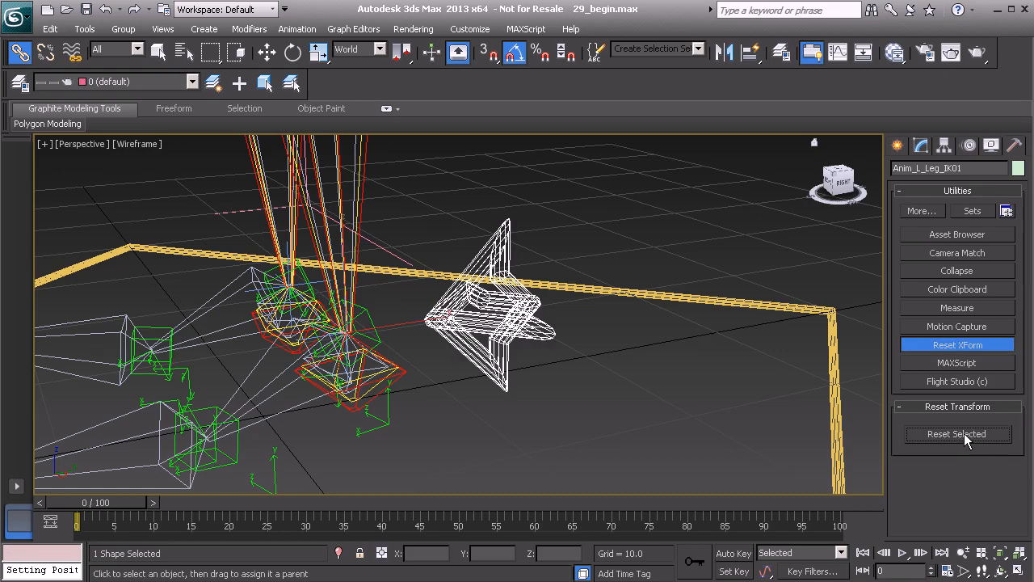
pyautogui.click(961, 344)
pyautogui.click(970, 269)
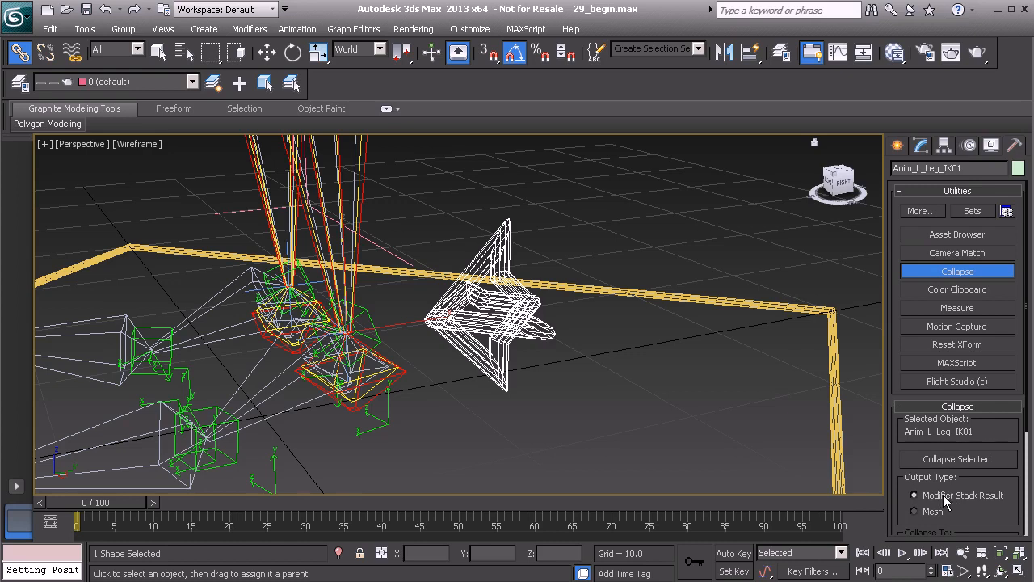
pyautogui.click(953, 460)
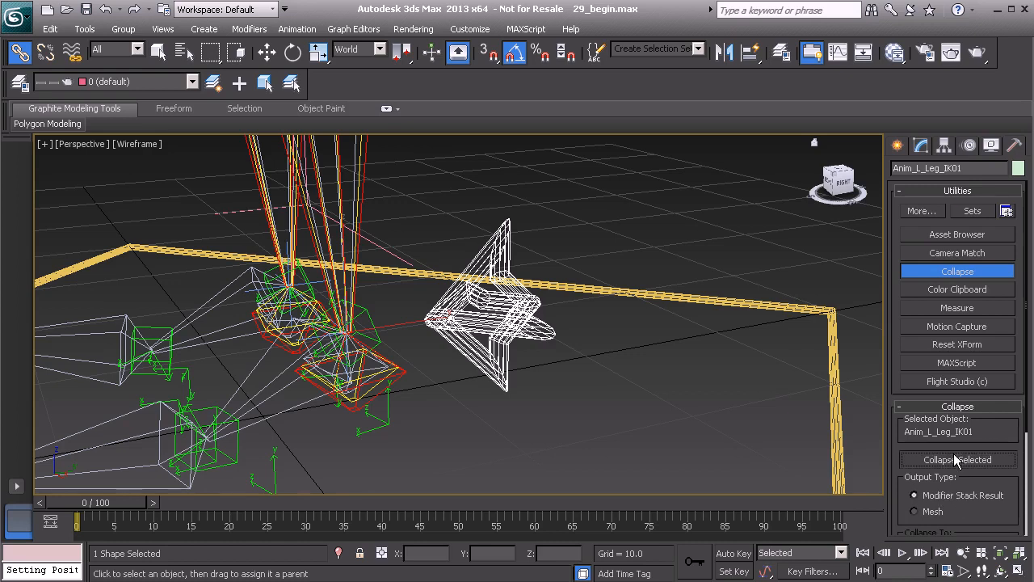
# - Set the arrow control's radial rendering thickness to 0.5
pyautogui.click(921, 146)
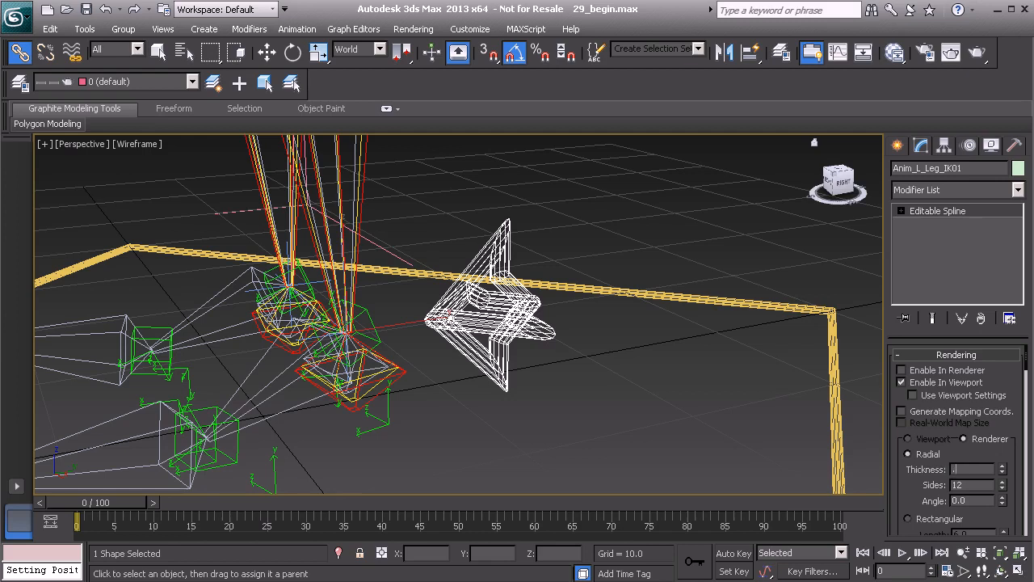
pyautogui.press('Return')
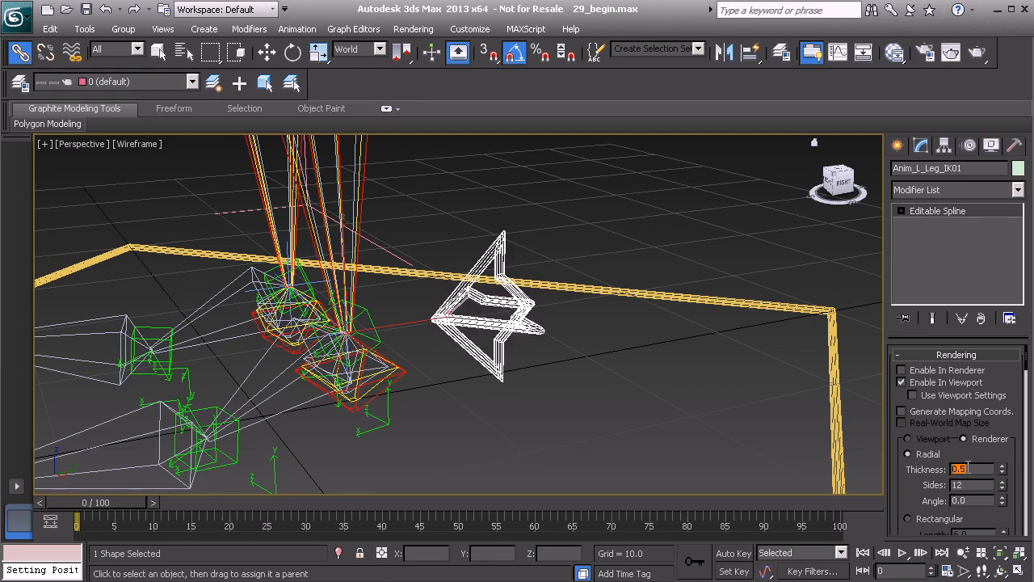
pyautogui.keyDown('alt'); pyautogui.moveTo(533, 328); pyautogui.dragTo(557, 327, button='middle'); pyautogui.keyUp('alt')
pyautogui.keyDown('alt'); pyautogui.moveTo(506, 300); pyautogui.dragTo(577, 328, button='middle'); pyautogui.keyUp('alt')
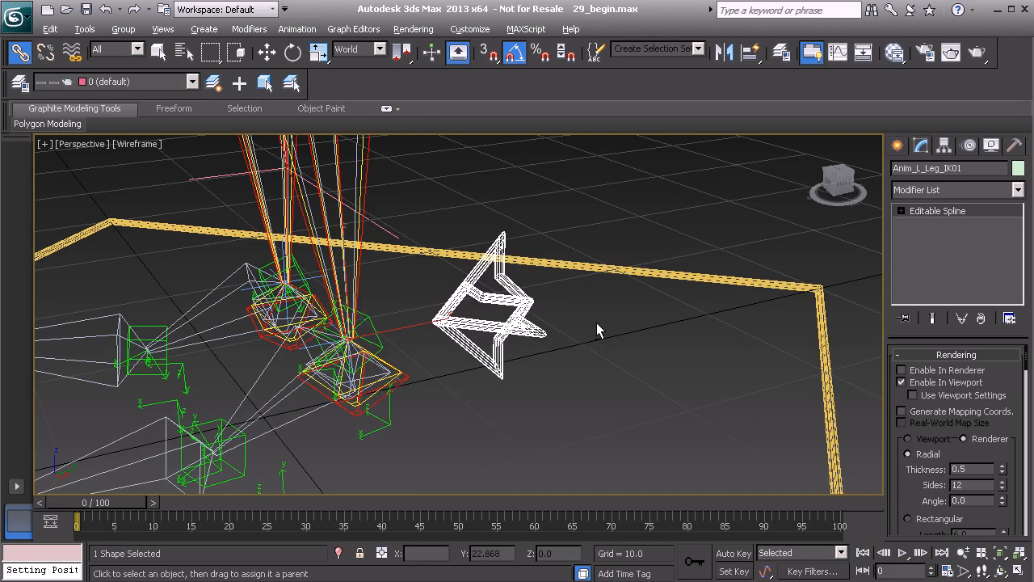
# - Freeze the transforms of the left arrow control and accept the new layer of controllers
pyautogui.rightClick(596, 326)
pyautogui.click(542, 259)
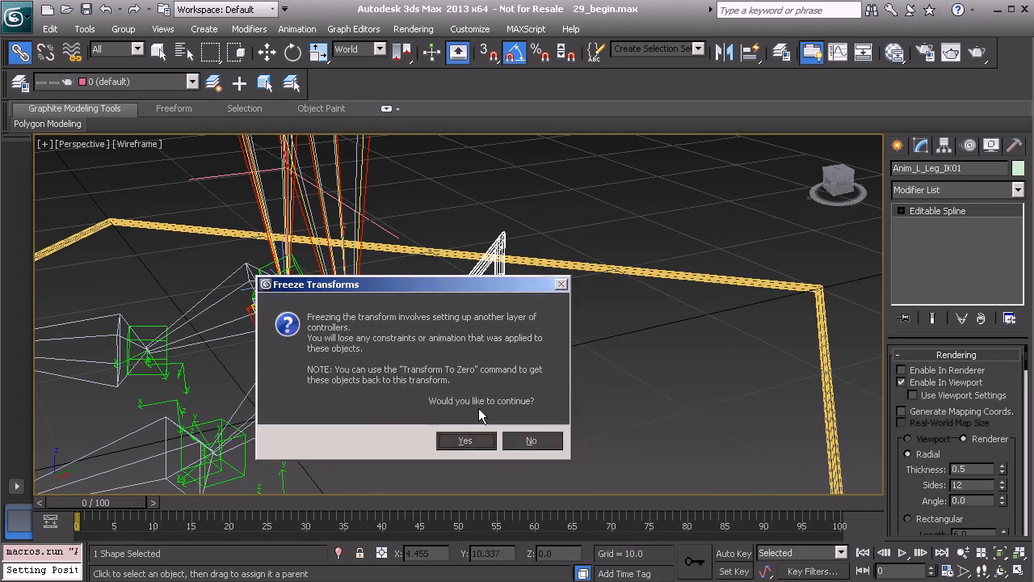
pyautogui.click(465, 441)
# - Test the left arrow control by rotating it about the ankle, and undo the rotation
pyautogui.keyDown('alt'); pyautogui.moveTo(485, 412); pyautogui.dragTo(608, 356, button='middle'); pyautogui.keyUp('alt')
pyautogui.press('e')
pyautogui.moveTo(498, 348)
pyautogui.mouseDown()
pyautogui.moveTo(420, 356)
pyautogui.moveTo(426, 374)
pyautogui.moveTo(503, 307)
pyautogui.moveTo(407, 340)
pyautogui.moveTo(469, 340)
pyautogui.moveTo(421, 355)
pyautogui.moveTo(557, 348)
pyautogui.moveTo(450, 353)
pyautogui.moveTo(551, 371)
pyautogui.moveTo(500, 425)
pyautogui.moveTo(421, 363)
pyautogui.moveTo(477, 367)
pyautogui.moveTo(558, 404)
pyautogui.moveTo(503, 346)
pyautogui.moveTo(436, 382)
pyautogui.moveTo(416, 373)
pyautogui.mouseUp()
pyautogui.hotkey('ctrl', 'z')
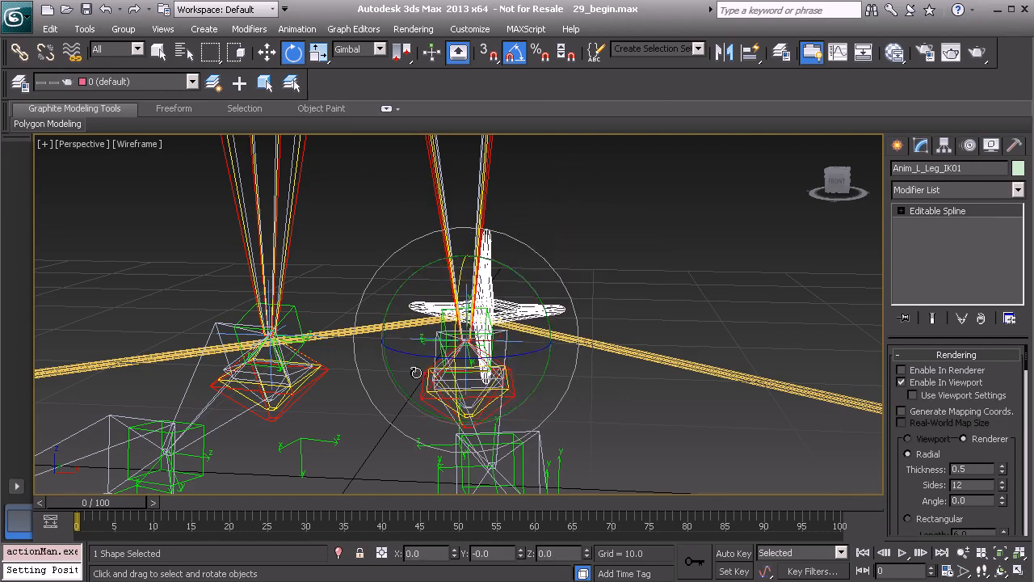
# - Switch the Perspective viewport from wireframe to shaded display with edged faces
pyautogui.keyDown('alt'); pyautogui.moveTo(415, 372); pyautogui.dragTo(595, 261, button='middle'); pyautogui.keyUp('alt')
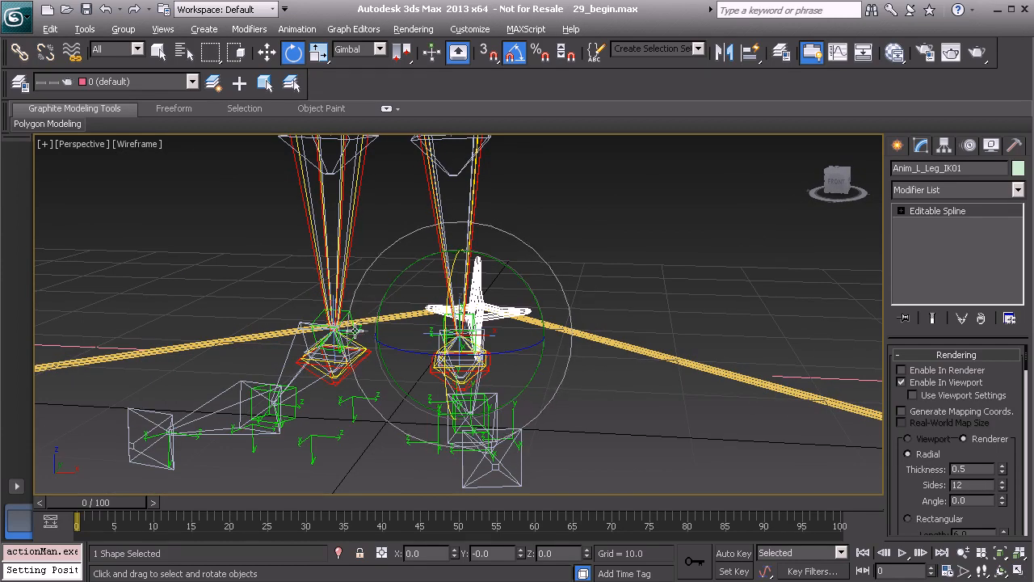
pyautogui.keyDown('alt'); pyautogui.moveTo(356, 332); pyautogui.dragTo(377, 329, button='middle'); pyautogui.keyUp('alt')
pyautogui.moveTo(540, 306)
pyautogui.keyDown('alt'); pyautogui.mouseDown(button='middle')
pyautogui.moveTo(514, 320)
pyautogui.moveTo(524, 332)
pyautogui.mouseUp(button='middle'); pyautogui.keyUp('alt')
pyautogui.press('F3')
pyautogui.scroll(2, 524, 332)
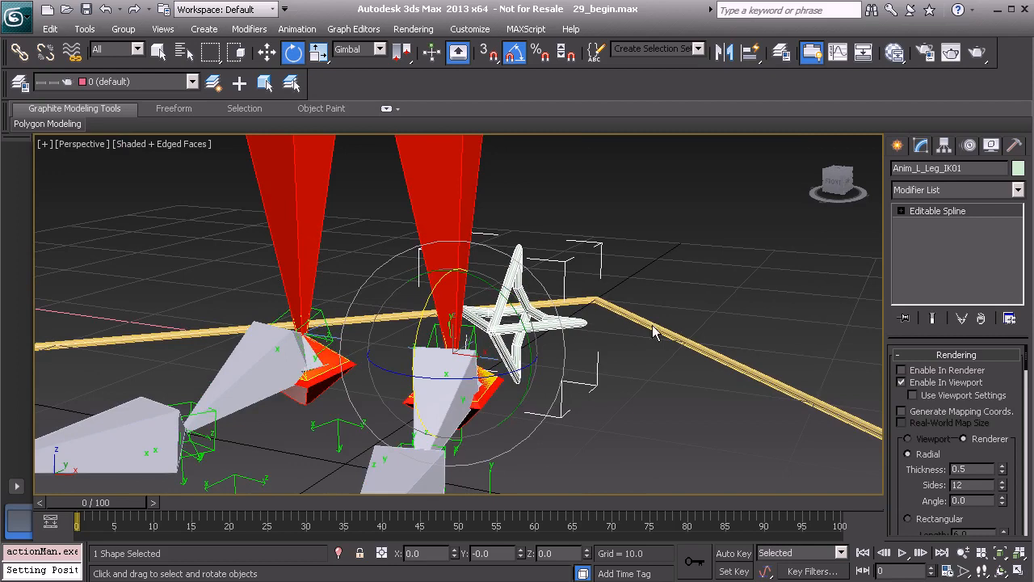
# - Change the left arrow control's object color to light purple
pyautogui.click(1018, 168)
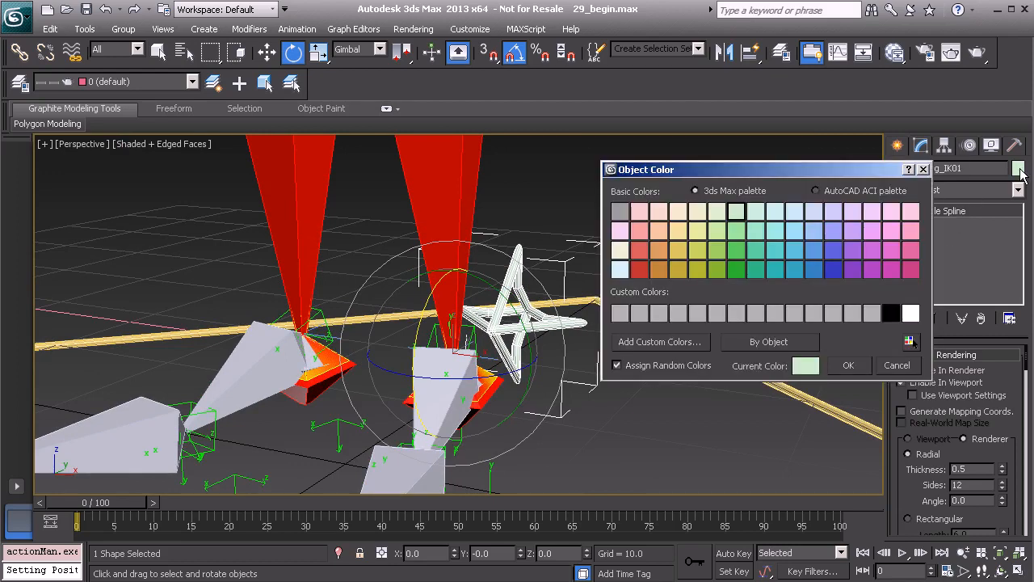
pyautogui.click(850, 230)
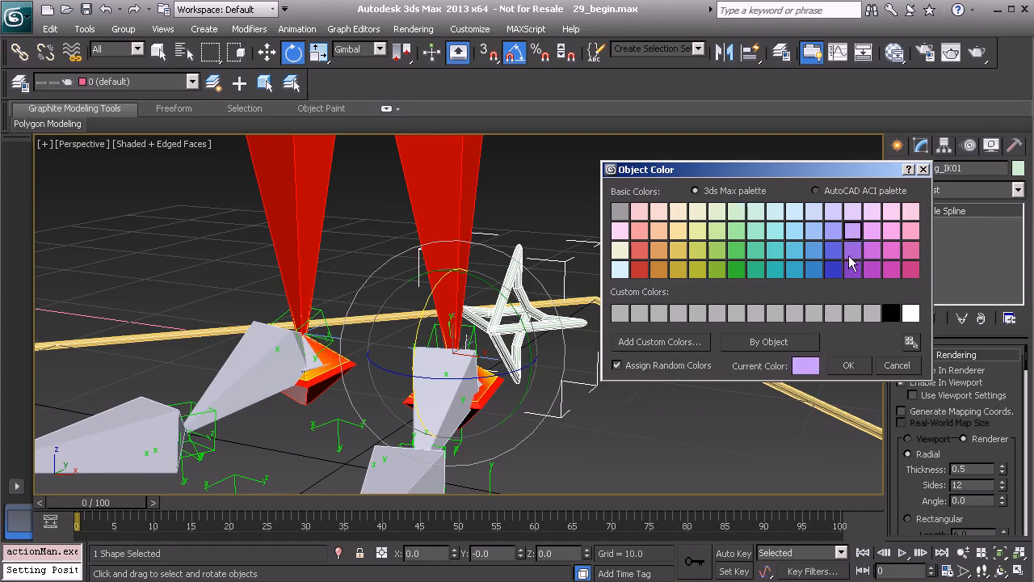
pyautogui.click(849, 365)
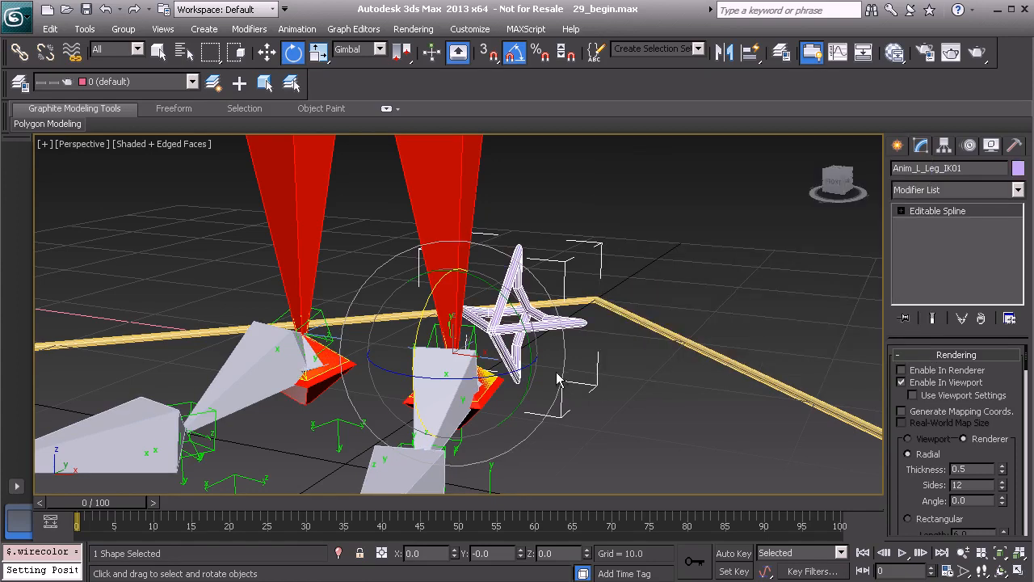
# - Clone the left arrow control along X to the right leg as a copy named Anim_R_Leg_IK01
pyautogui.click(616, 270)
pyautogui.keyDown('alt'); pyautogui.moveTo(616, 270); pyautogui.dragTo(463, 320, button='middle'); pyautogui.keyUp('alt')
pyautogui.click(398, 331)
pyautogui.press('w')
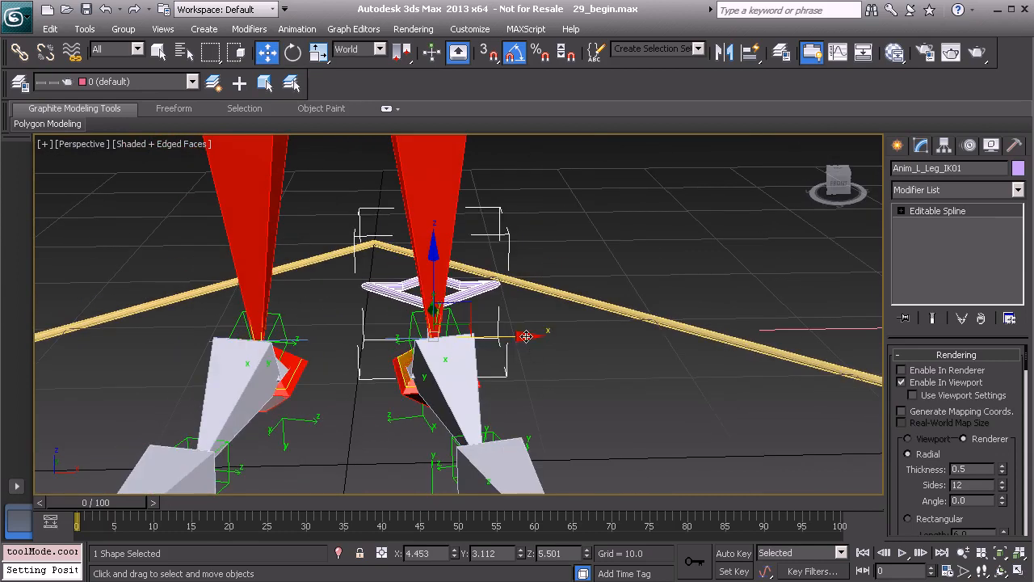
pyautogui.keyDown('shift'); pyautogui.moveTo(525, 336); pyautogui.dragTo(344, 342); pyautogui.keyUp('shift')
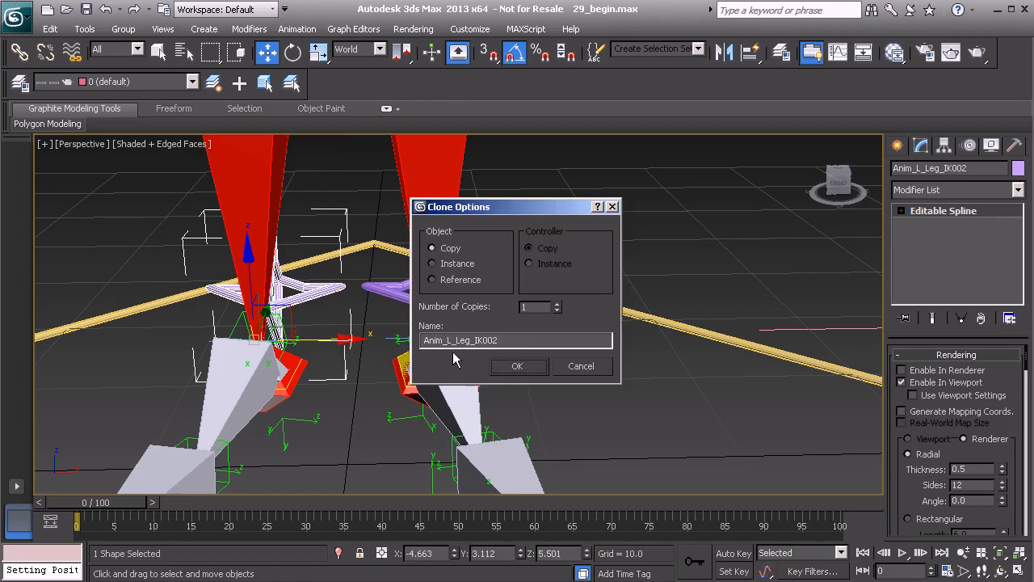
pyautogui.moveTo(447, 340); pyautogui.dragTo(450, 340)
pyautogui.click(532, 371)
# - Align the right leg's arrow control with the right ankle
pyautogui.moveTo(370, 340)
pyautogui.keyDown('alt'); pyautogui.mouseDown(button='middle')
pyautogui.moveTo(405, 359)
pyautogui.moveTo(407, 349)
pyautogui.mouseUp(button='middle'); pyautogui.keyUp('alt')
pyautogui.hotkey('alt', 'a')
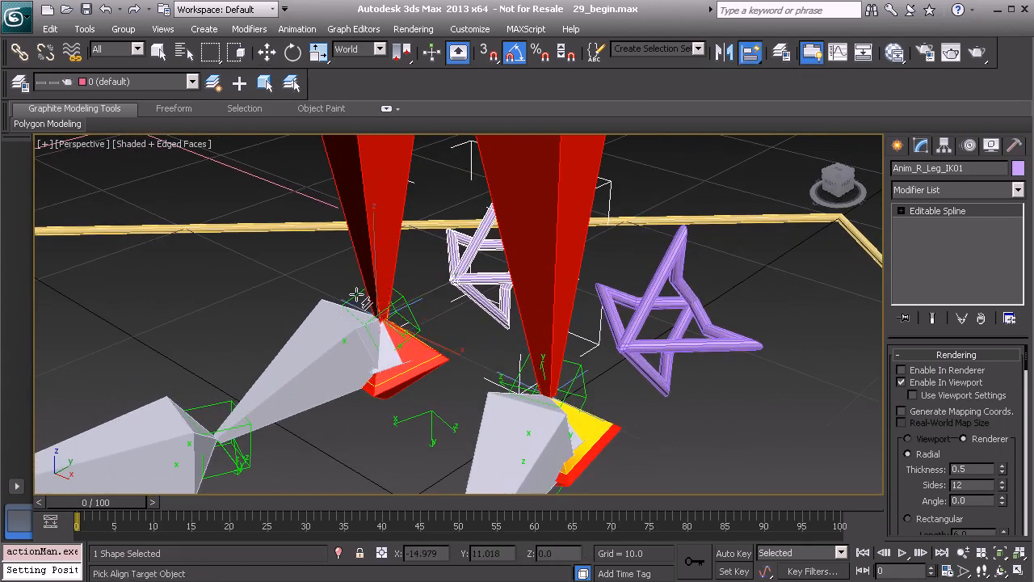
pyautogui.click(355, 295)
pyautogui.moveTo(386, 306)
pyautogui.keyDown('alt'); pyautogui.mouseDown(button='middle')
pyautogui.moveTo(459, 283)
pyautogui.moveTo(454, 293)
pyautogui.moveTo(345, 295)
pyautogui.moveTo(412, 296)
pyautogui.moveTo(405, 303)
pyautogui.mouseUp(button='middle'); pyautogui.keyUp('alt')
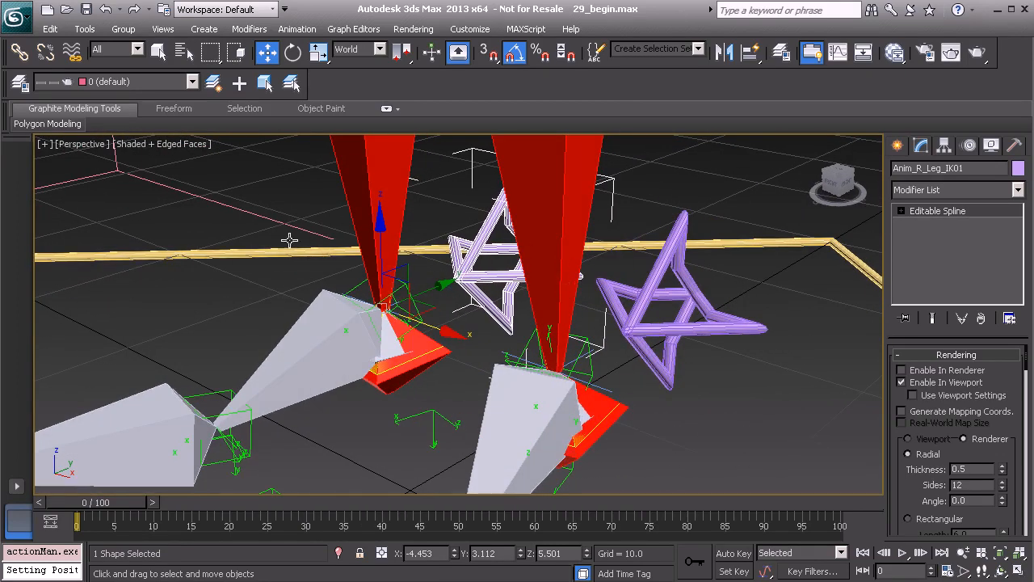
# - Freeze the transforms of the right leg's arrow control and accept the confirmation
pyautogui.rightClick(245, 284)
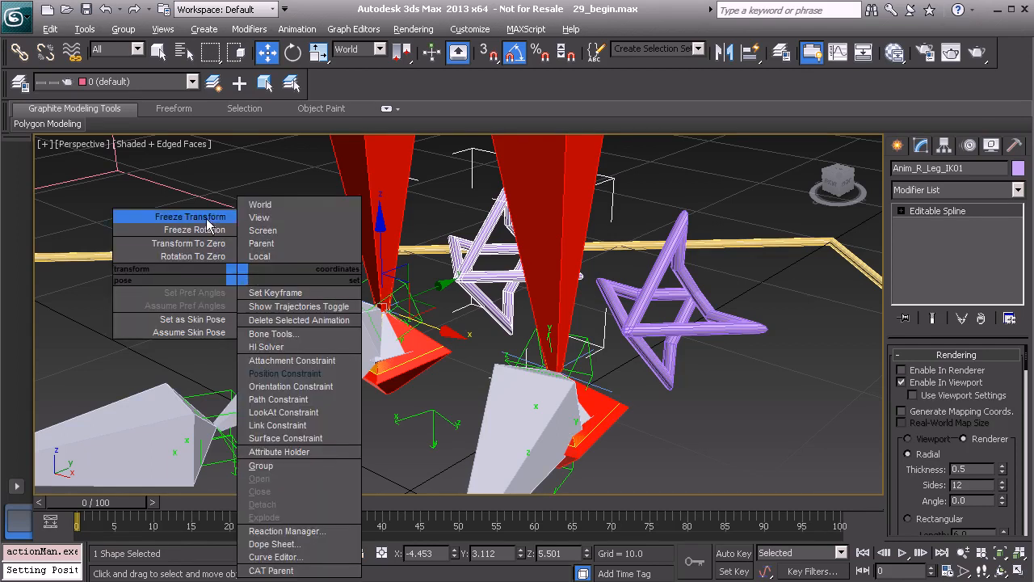
pyautogui.click(181, 214)
pyautogui.click(465, 441)
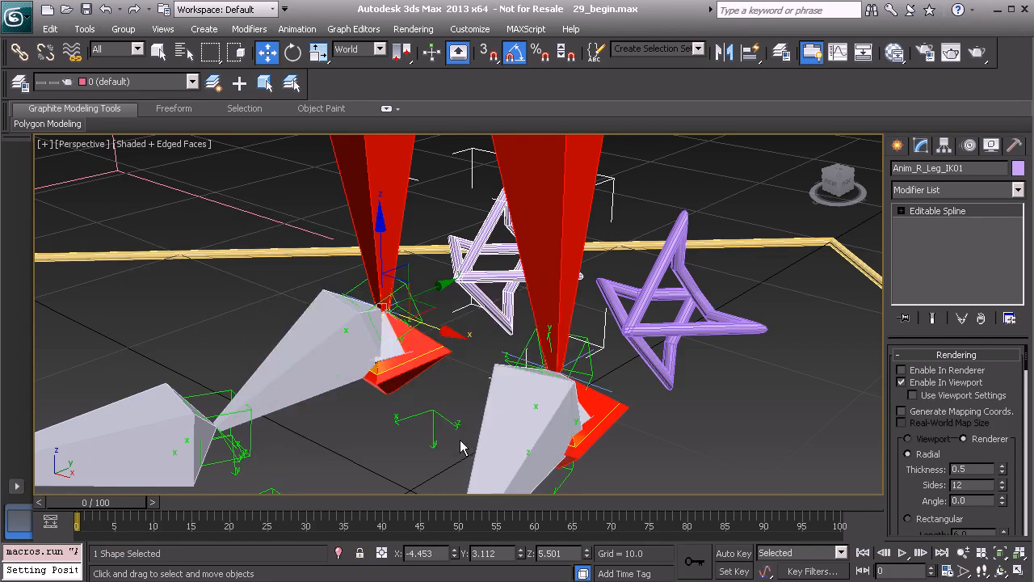
# - Change the right leg's arrow control to a green object color
pyautogui.click(1017, 169)
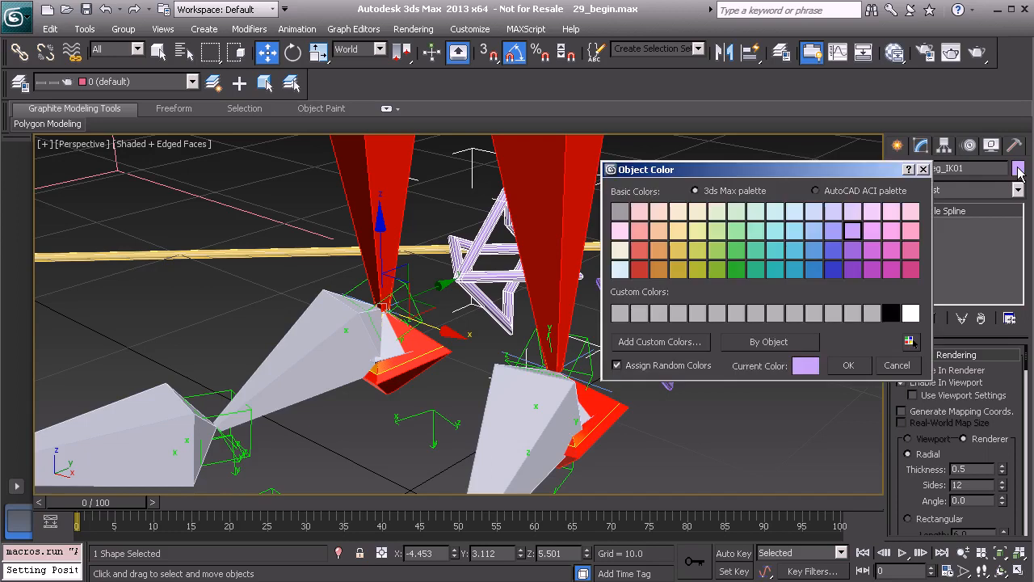
pyautogui.click(732, 253)
pyautogui.click(848, 365)
# - Deselect the right arrow control and turn off edged faces in the Perspective viewport
pyautogui.click(782, 374)
pyautogui.moveTo(534, 305)
pyautogui.keyDown('alt'); pyautogui.mouseDown(button='middle')
pyautogui.moveTo(561, 293)
pyautogui.moveTo(455, 309)
pyautogui.moveTo(522, 307)
pyautogui.moveTo(525, 325)
pyautogui.moveTo(532, 299)
pyautogui.moveTo(486, 341)
pyautogui.moveTo(307, 312)
pyautogui.moveTo(440, 287)
pyautogui.moveTo(528, 324)
pyautogui.mouseUp(button='middle'); pyautogui.keyUp('alt')
pyautogui.press('F4')
pyautogui.scroll(-4, 501, 318)
# - Add an Attribute Holder modifier to the purple left-leg arrow control
pyautogui.click(528, 325)
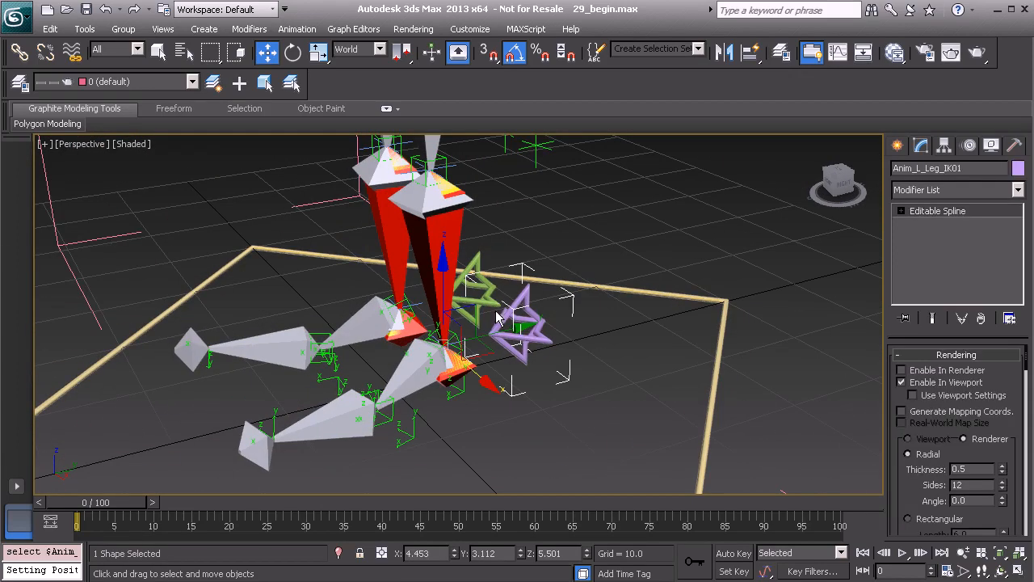
pyautogui.keyDown('alt'); pyautogui.moveTo(517, 307); pyautogui.dragTo(570, 316, button='middle'); pyautogui.keyUp('alt')
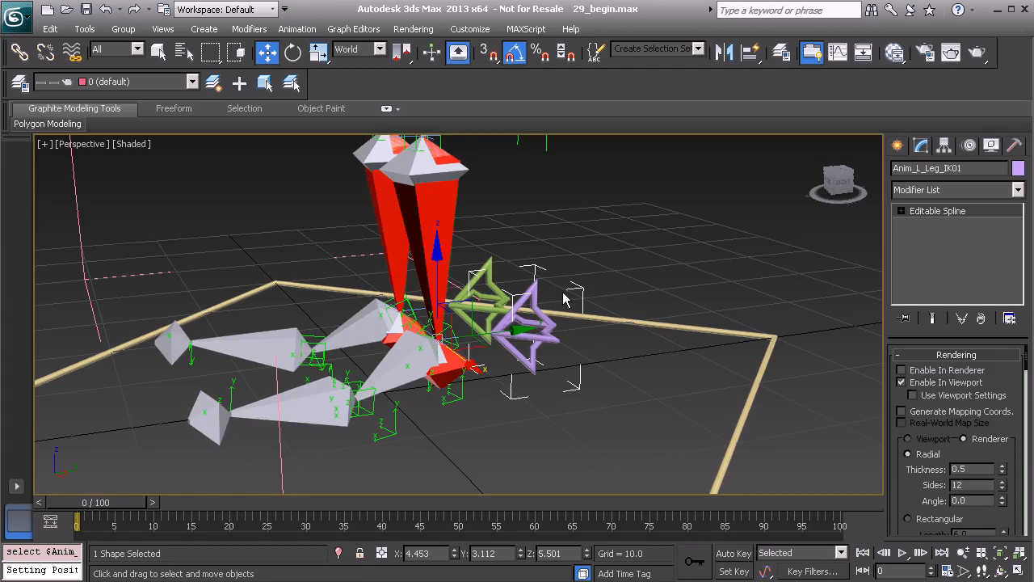
pyautogui.scroll(-5, 439, 189)
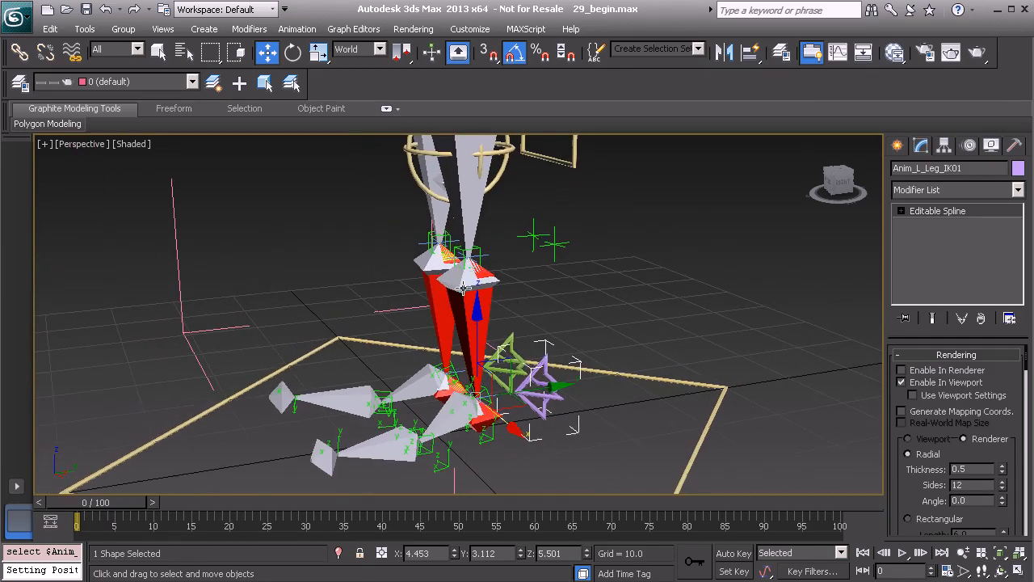
pyautogui.moveTo(566, 380); pyautogui.dragTo(539, 360, button='middle')
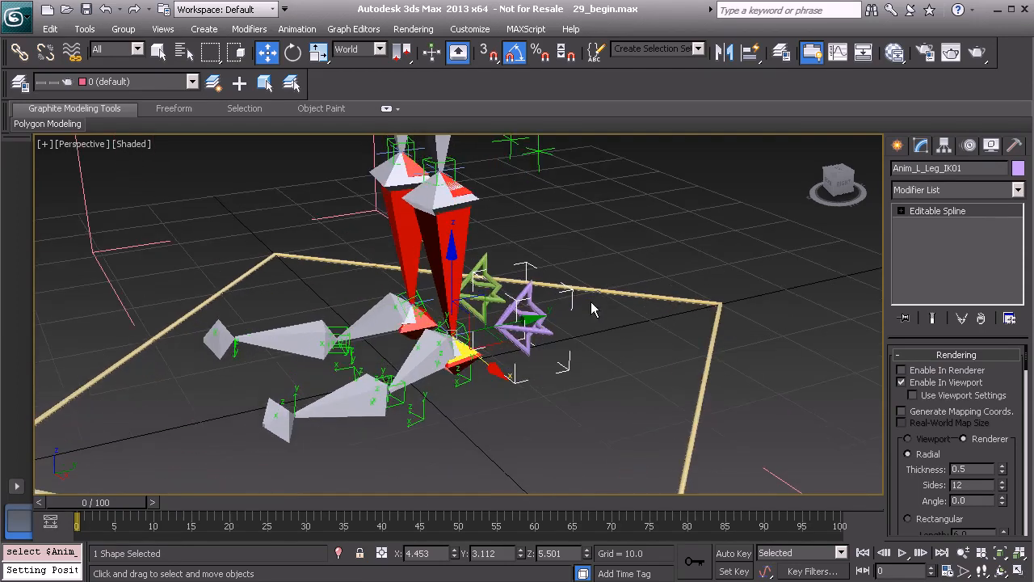
pyautogui.rightClick(583, 236)
pyautogui.click(628, 410)
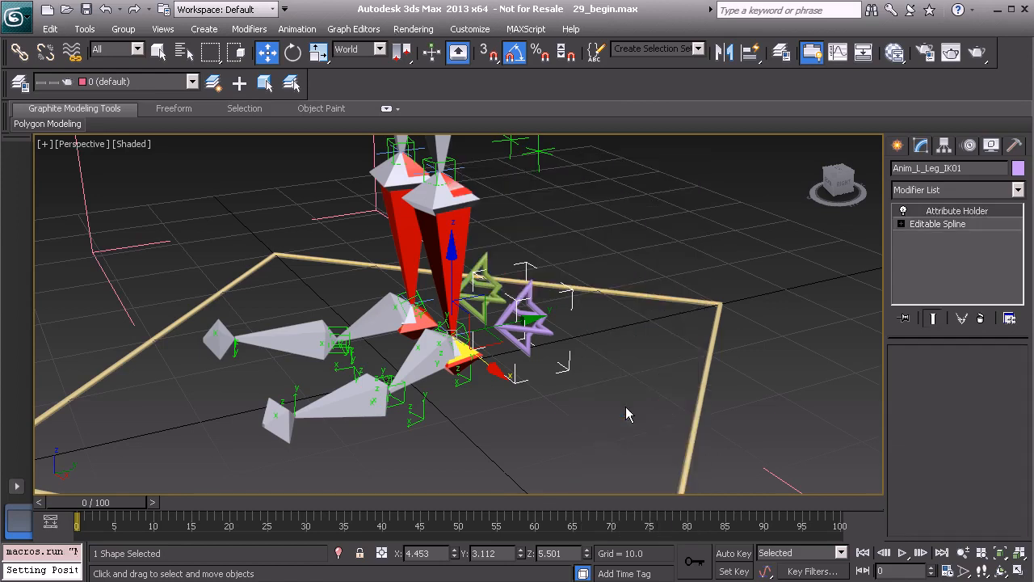
# - Rename the left arrow control's Attribute Holder modifier as Extra_Controls
pyautogui.rightClick(947, 213)
pyautogui.click(952, 216)
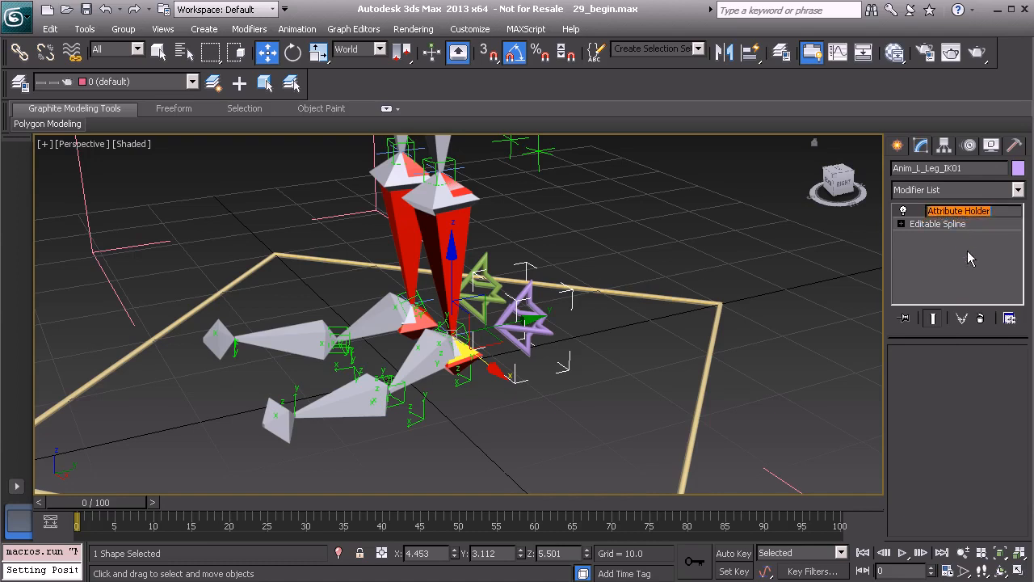
pyautogui.write('Extra_Control')
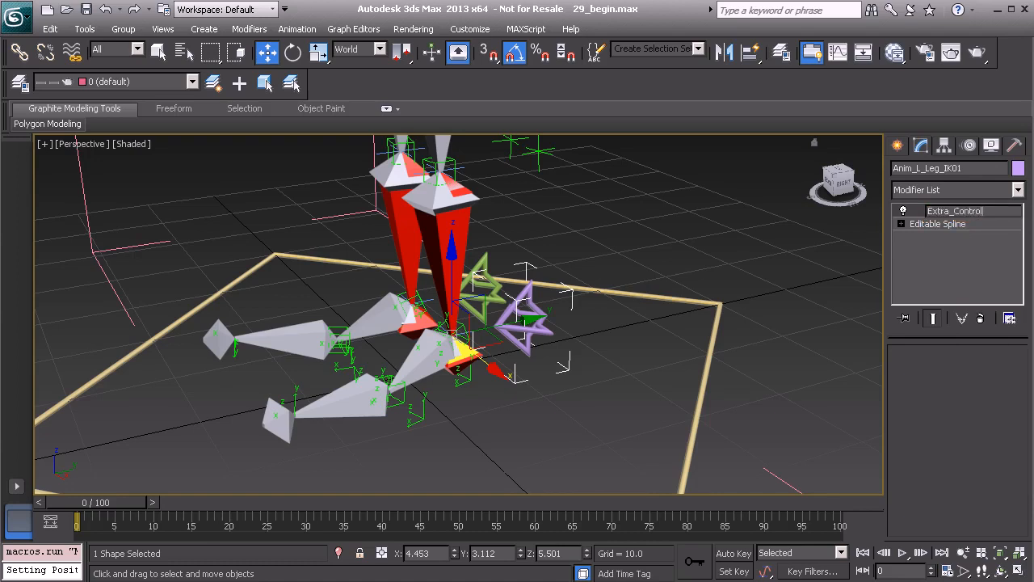
pyautogui.write('s')
pyautogui.press('Return')
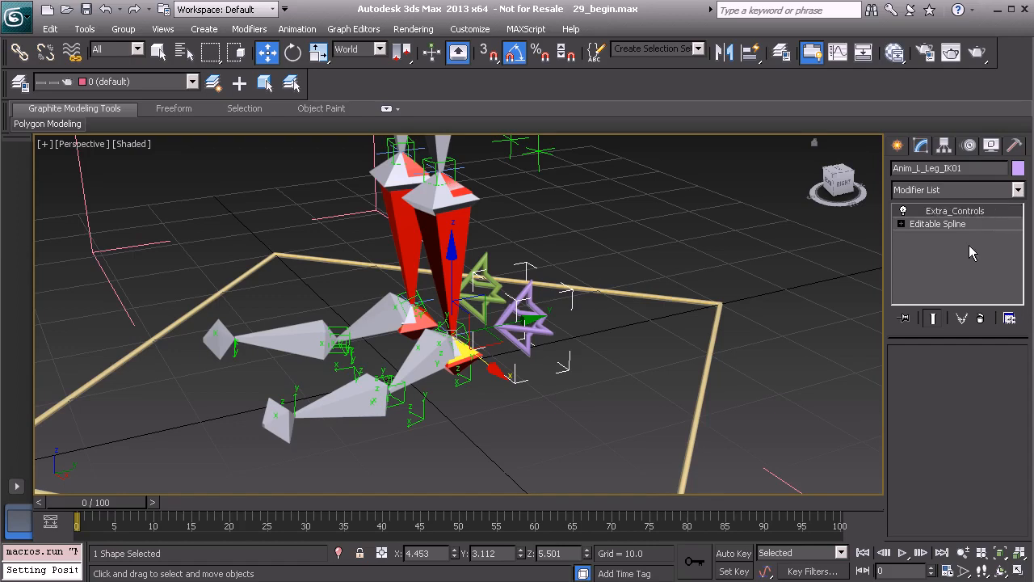
# - Add a float spinner attribute named Knee_Swivel, ranging from -360 to 360, to the Extra_Controls modifier
pyautogui.moveTo(577, 325); pyautogui.dragTo(600, 317, button='middle')
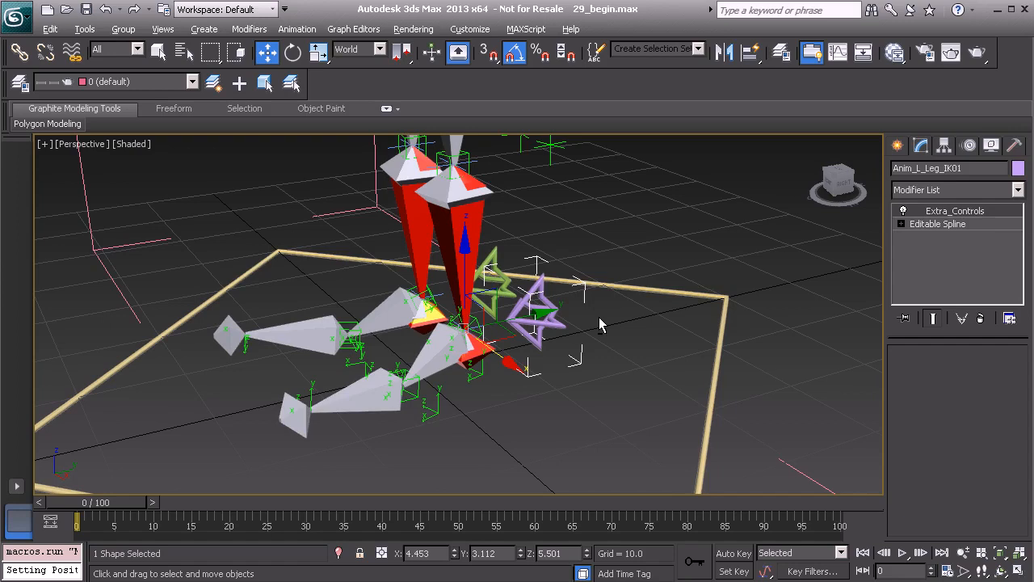
pyautogui.hotkey('alt', '1')
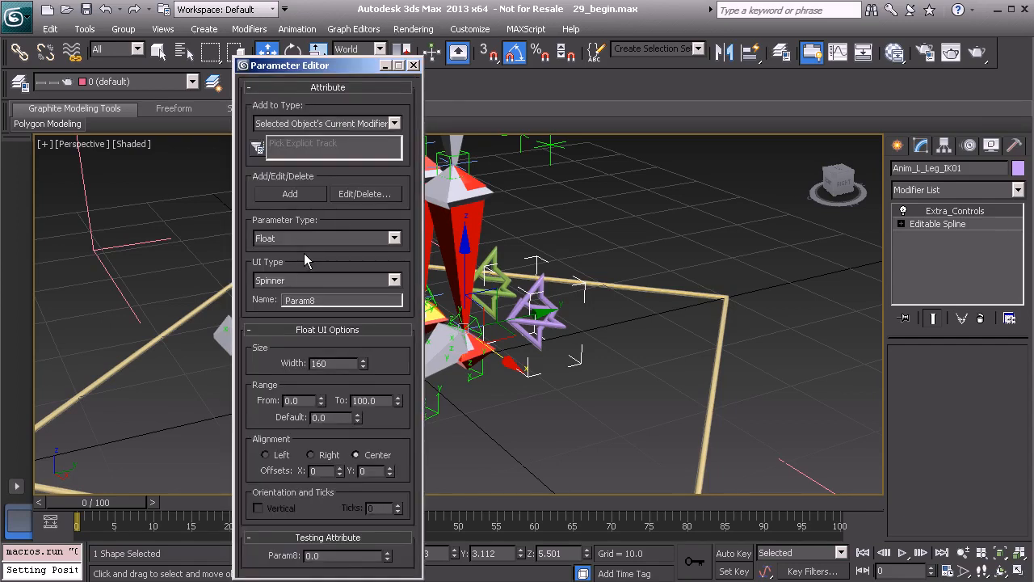
pyautogui.doubleClick(308, 301)
pyautogui.write('Knee_Swivel')
pyautogui.click(303, 402)
pyautogui.click(371, 400)
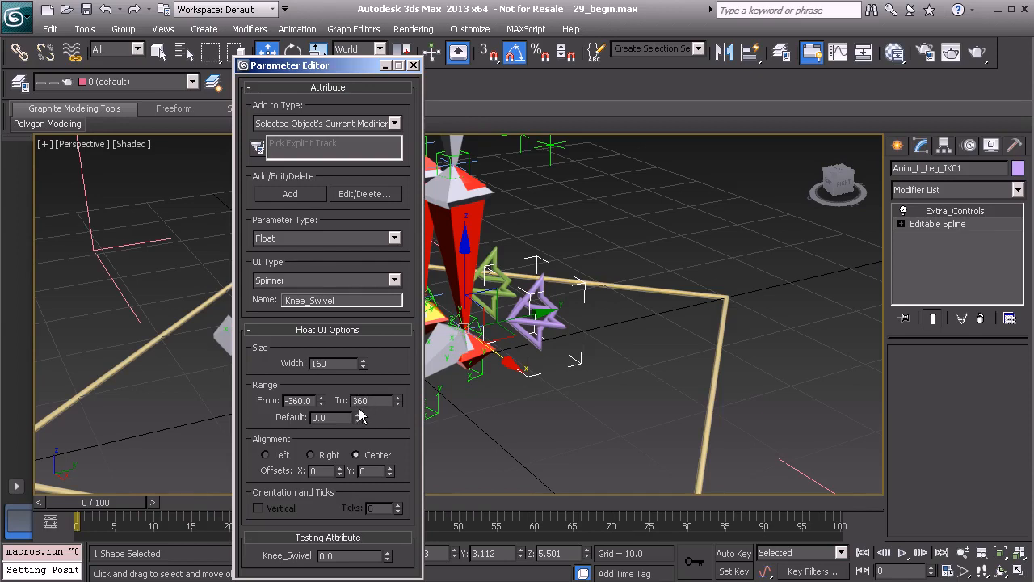
pyautogui.click(288, 197)
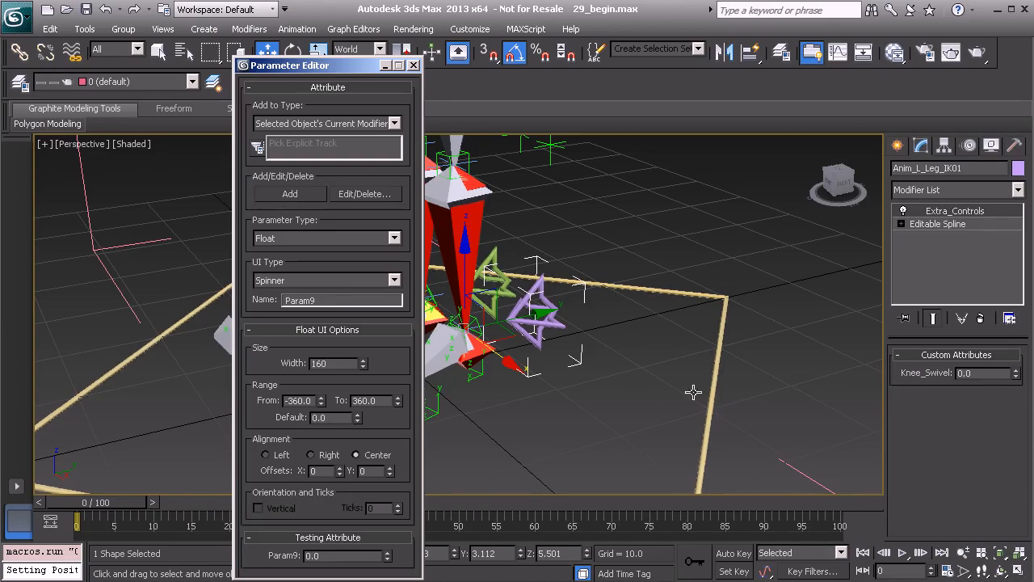
pyautogui.click(414, 66)
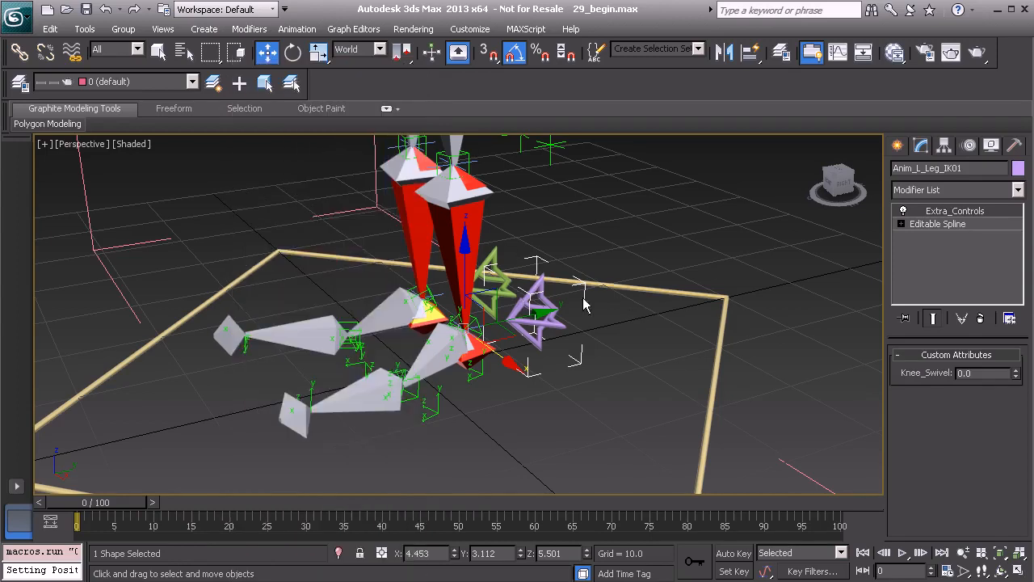
# - Select the green right-leg arrow control and check its Extra_Controls custom attributes
pyautogui.moveTo(519, 304); pyautogui.dragTo(477, 364, button='middle')
pyautogui.scroll(3, 521, 317)
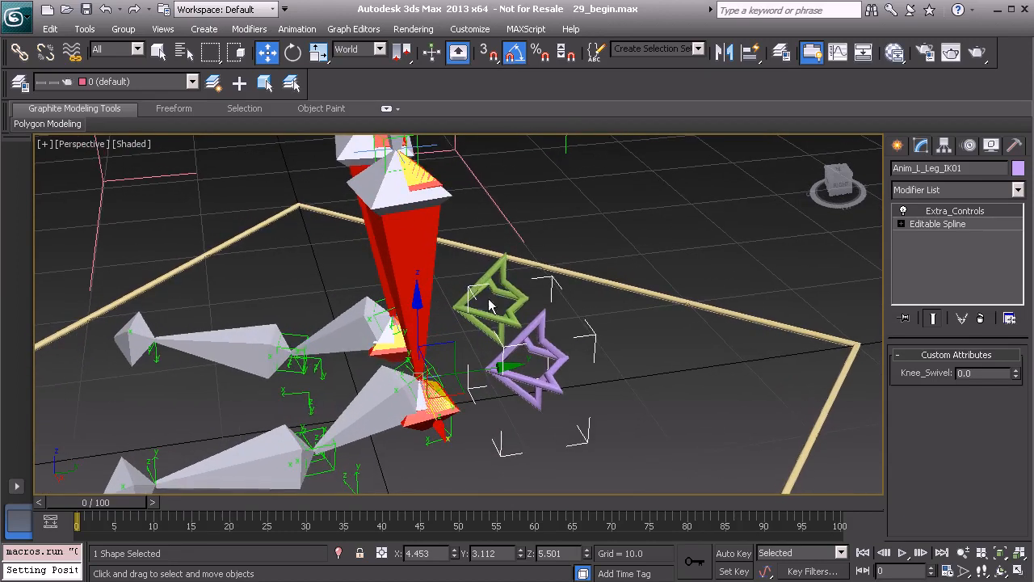
pyautogui.keyDown('alt'); pyautogui.moveTo(483, 315); pyautogui.dragTo(525, 301, button='middle'); pyautogui.keyUp('alt')
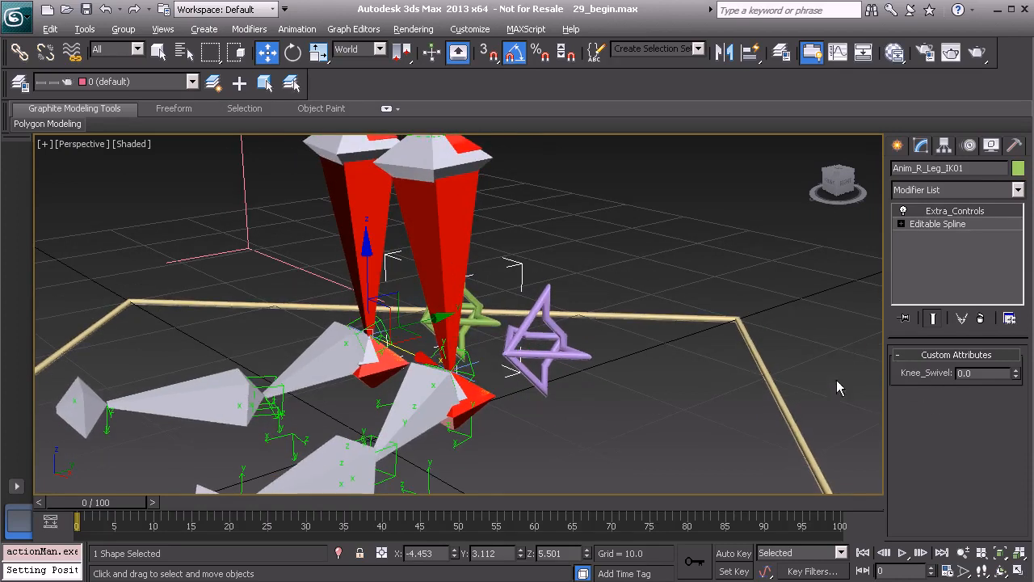
pyautogui.keyDown('alt'); pyautogui.moveTo(602, 352); pyautogui.dragTo(525, 349, button='middle'); pyautogui.keyUp('alt')
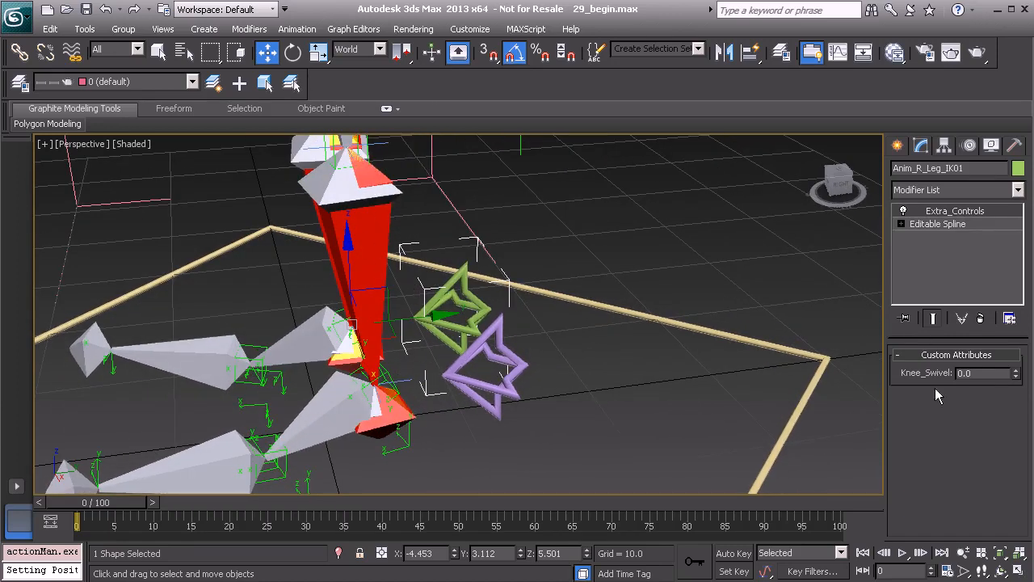
# - Select the purple left-leg arrow control and set up wiring from its Knee_Swivel attribute to the Swivel Angle of HIIK_L_Leg01
pyautogui.keyDown('alt'); pyautogui.moveTo(497, 338); pyautogui.dragTo(596, 318, button='middle'); pyautogui.keyUp('alt')
pyautogui.click(531, 319)
pyautogui.rightClick(597, 318)
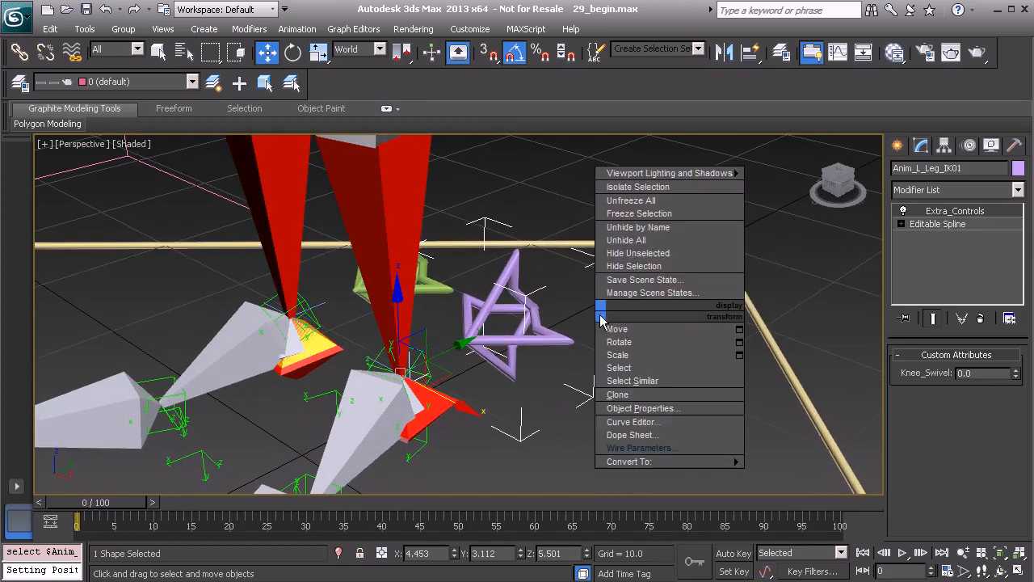
pyautogui.click(658, 448)
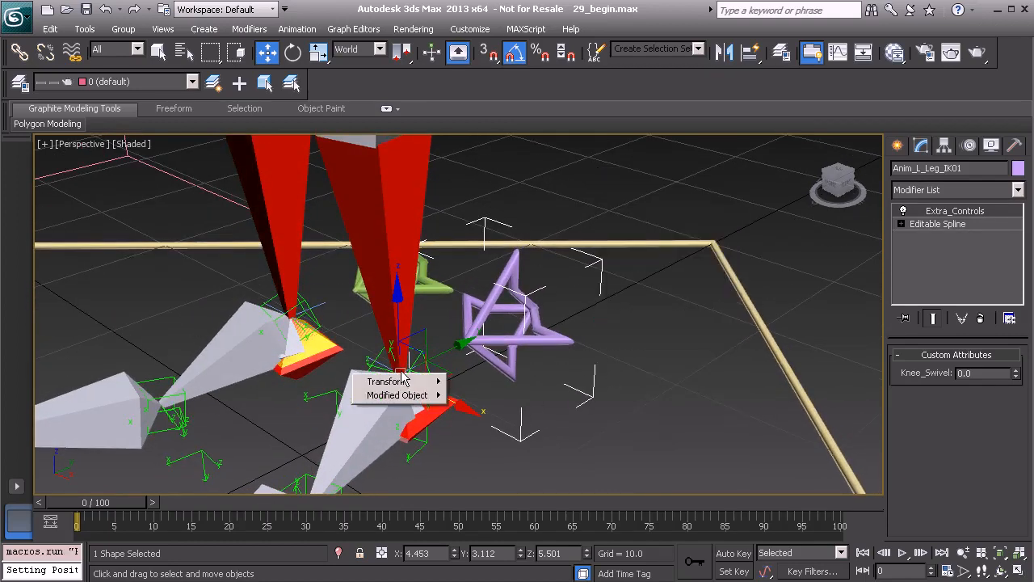
pyautogui.moveTo(415, 381)
pyautogui.moveTo(493, 395)
pyautogui.moveTo(632, 395)
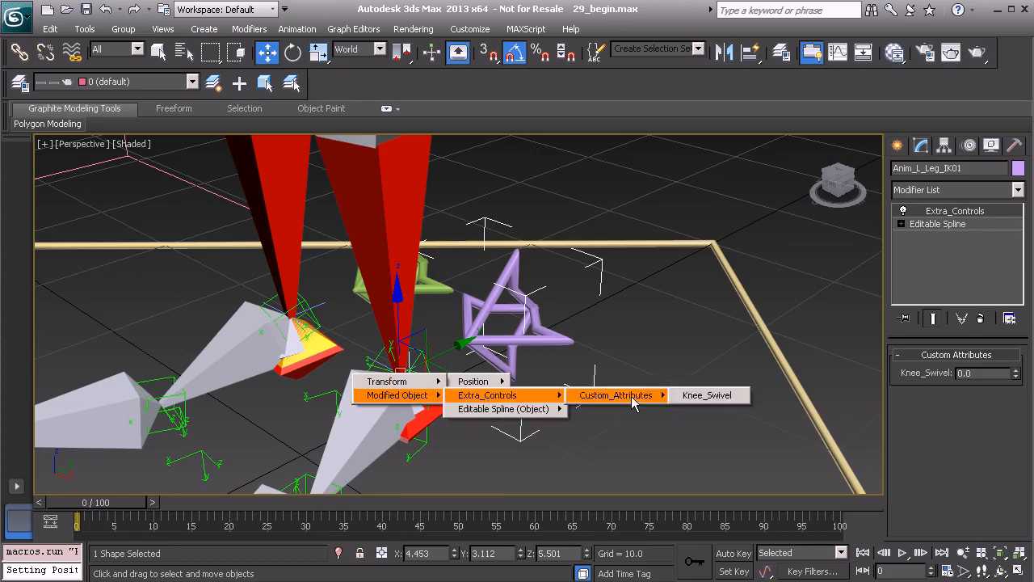
pyautogui.click(699, 395)
pyautogui.keyDown('alt'); pyautogui.moveTo(700, 395); pyautogui.dragTo(364, 415, button='middle'); pyautogui.keyUp('alt')
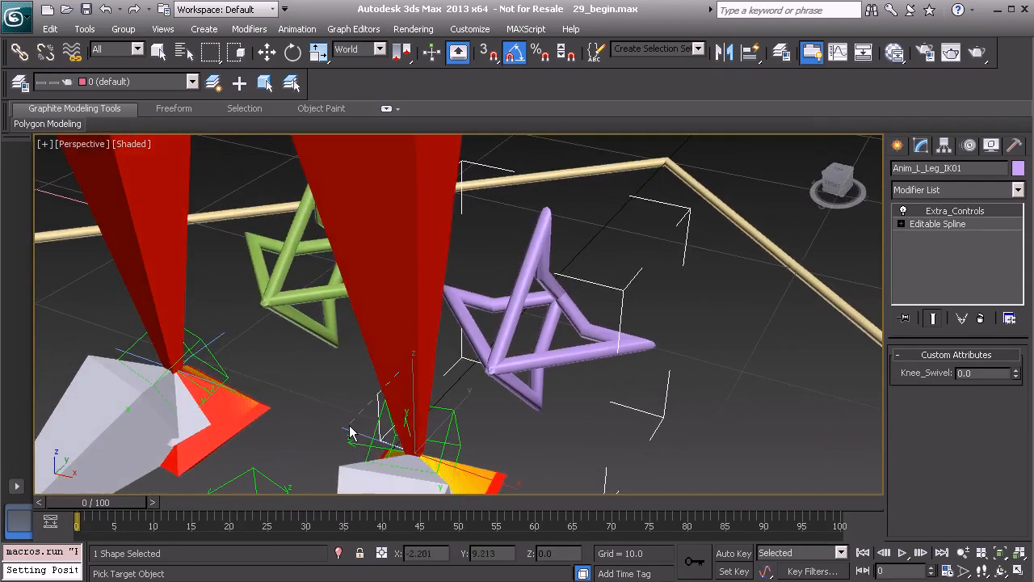
pyautogui.click(347, 433)
pyautogui.moveTo(359, 437)
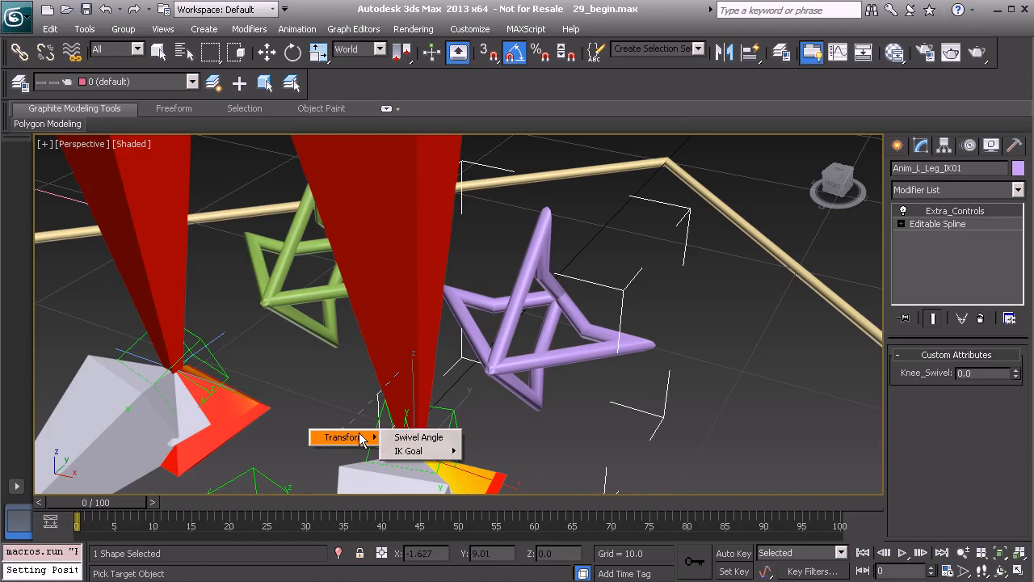
pyautogui.click(420, 437)
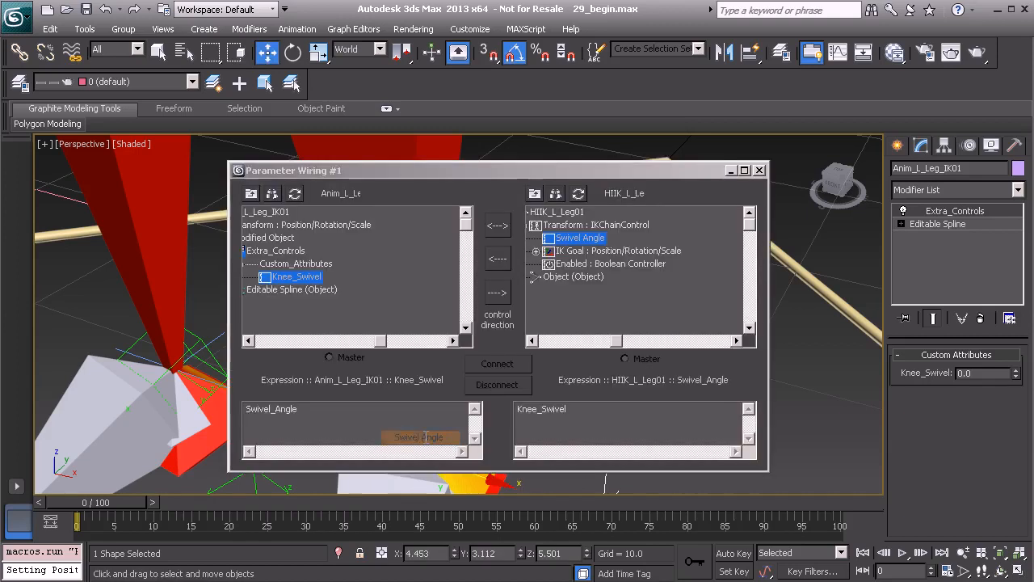
# - Connect the wire one-way so Knee_Swivel controls the left IK chain's Swivel Angle, and minimize the wiring dialog
pyautogui.click(499, 298)
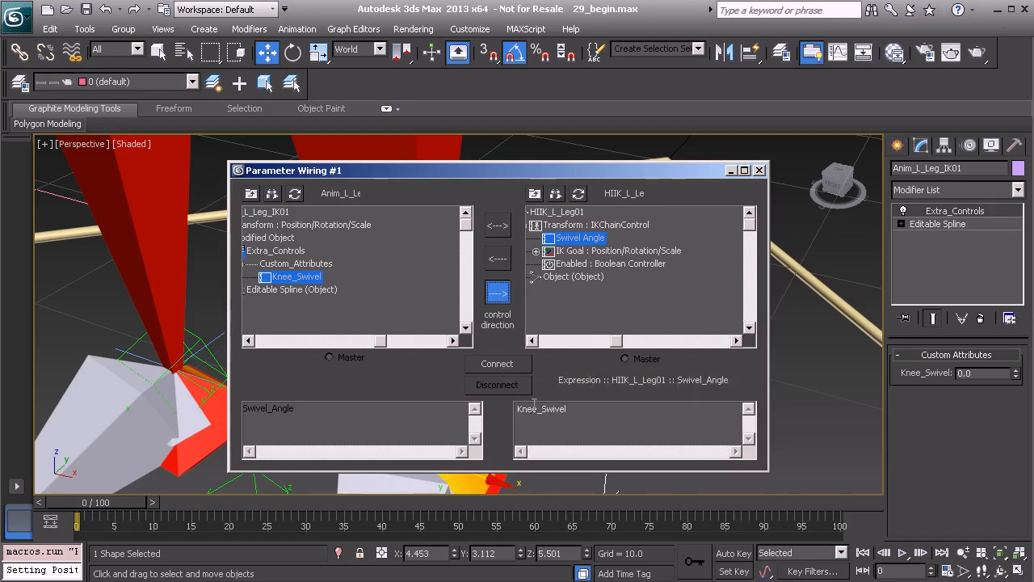
pyautogui.click(503, 365)
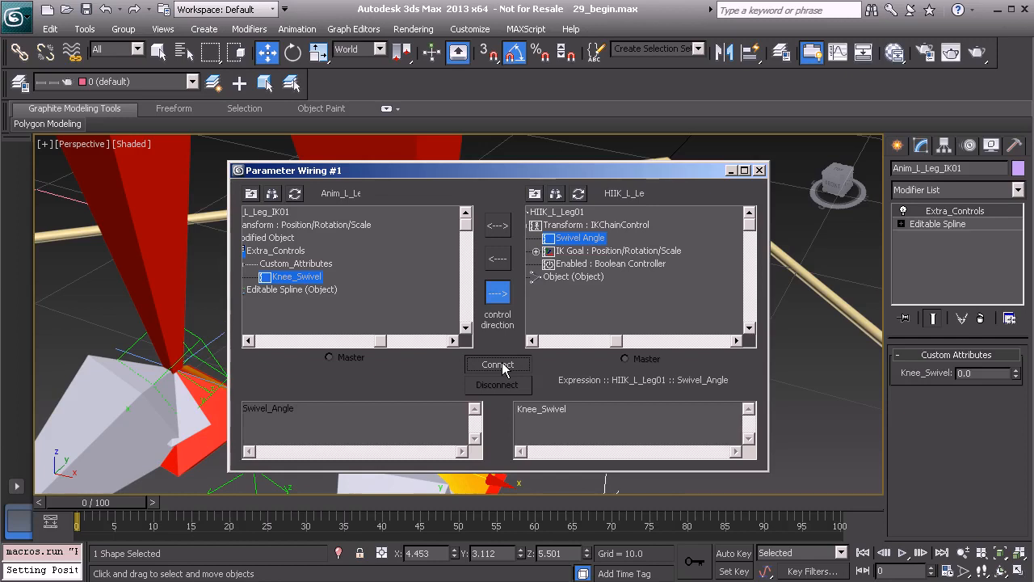
pyautogui.click(502, 365)
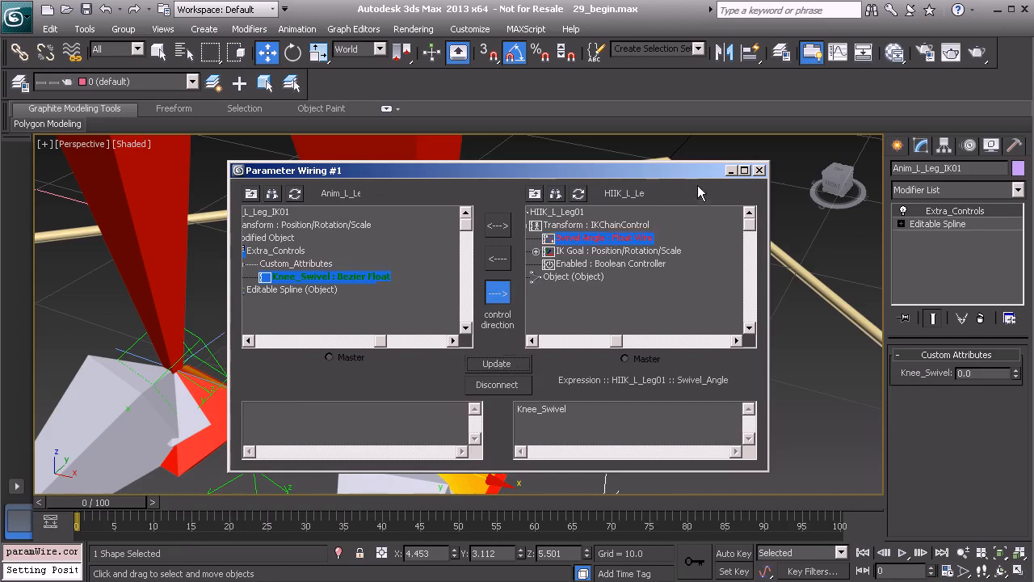
pyautogui.click(732, 172)
# - Test the left knee's rotation by lowering Knee_Swivel to a negative value, and reset it to 0
pyautogui.moveTo(638, 325)
pyautogui.keyDown('alt'); pyautogui.mouseDown(button='middle')
pyautogui.moveTo(507, 344)
pyautogui.moveTo(575, 309)
pyautogui.moveTo(655, 326)
pyautogui.mouseUp(button='middle'); pyautogui.keyUp('alt')
pyautogui.scroll(-2, 509, 332)
pyautogui.moveTo(1016, 373); pyautogui.dragTo(1000, 399)
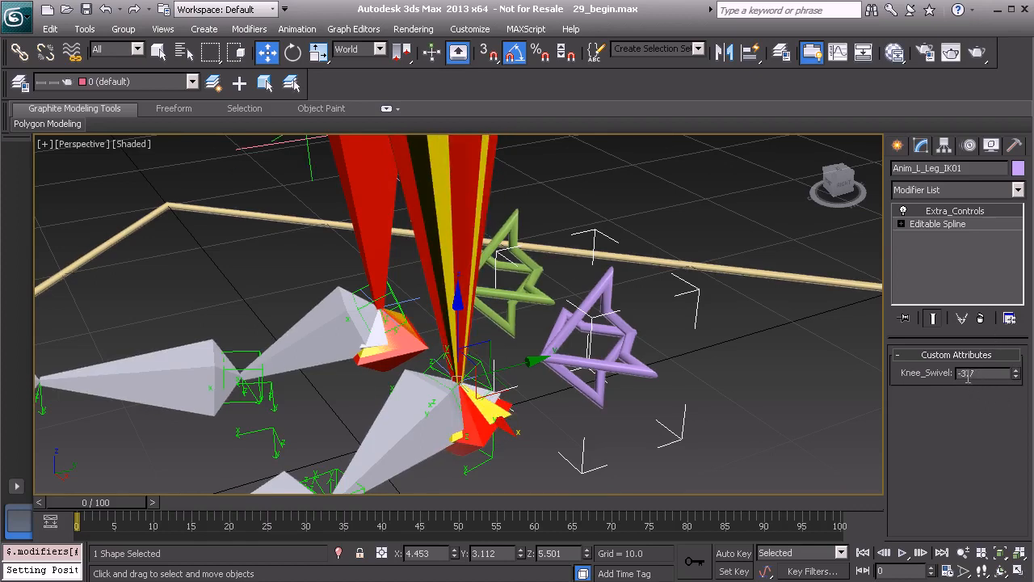
pyautogui.write('0')
pyautogui.press('Return')
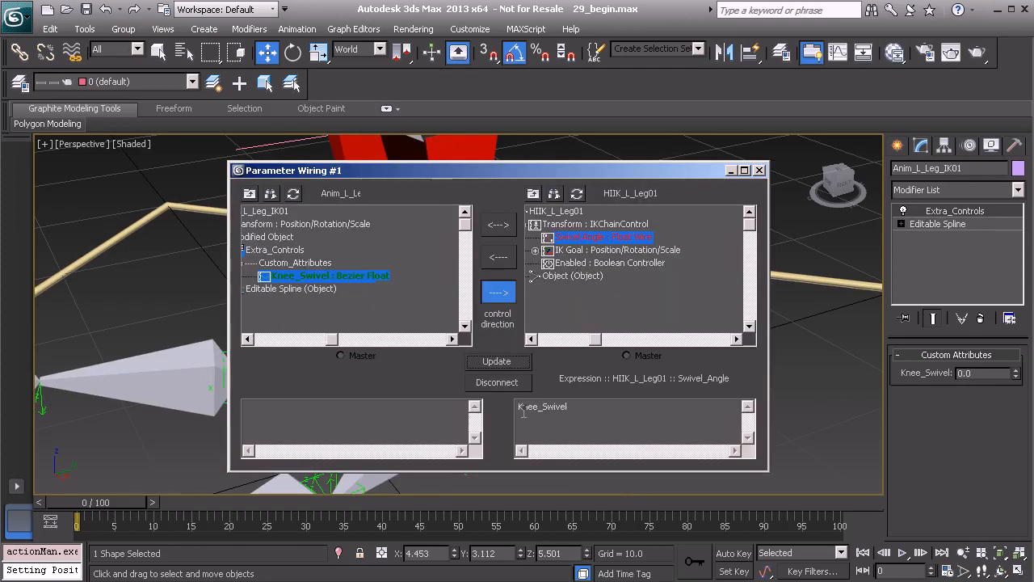
# - Change the left Swivel Angle wire expression to DegToRad(Knee_Swivel), update the connection, and close the wiring dialog
pyautogui.click(520, 411)
pyautogui.write('(')
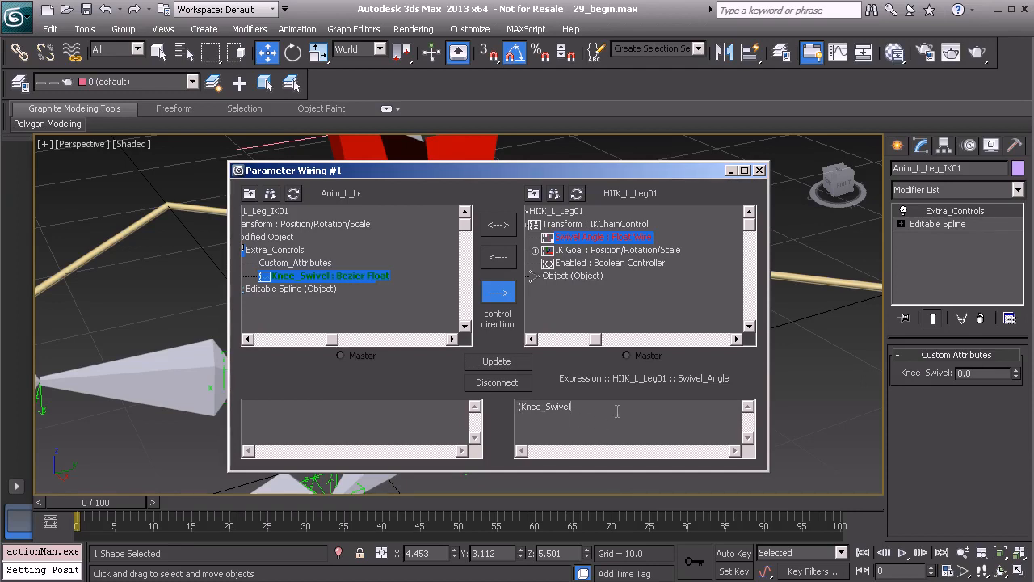
pyautogui.write(')')
pyautogui.write('DegT')
pyautogui.write('oRad')
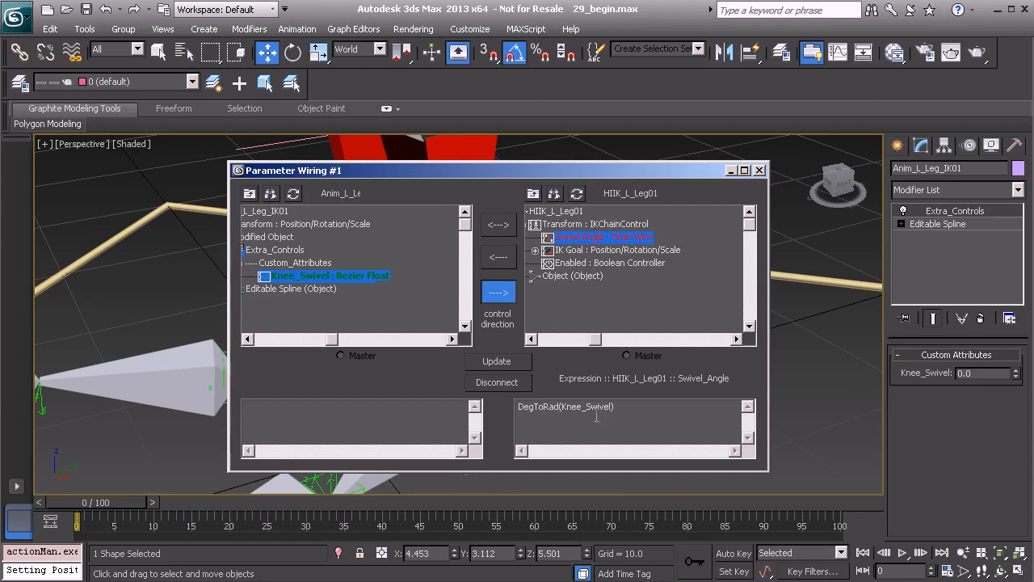
pyautogui.click(505, 363)
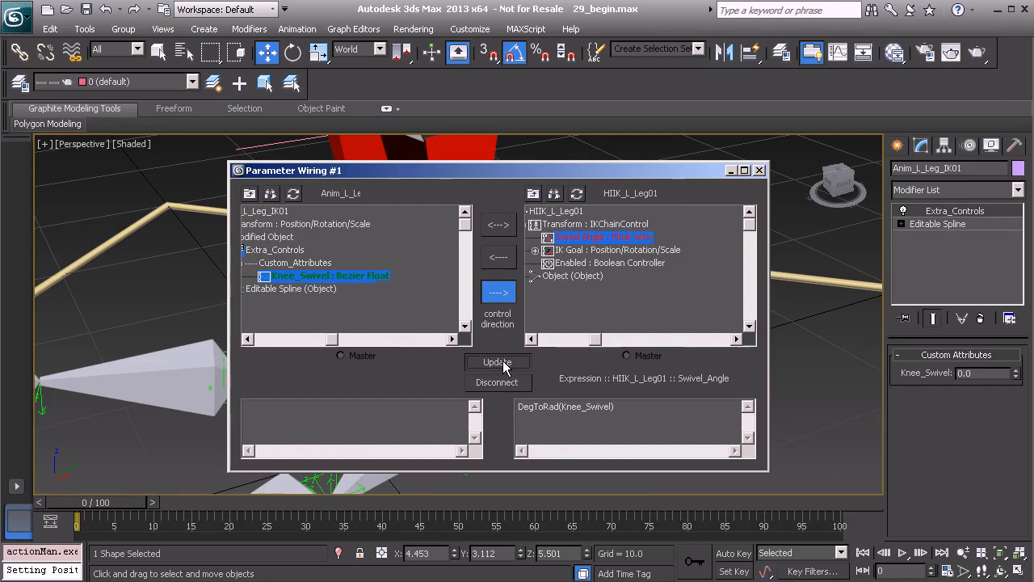
pyautogui.click(504, 363)
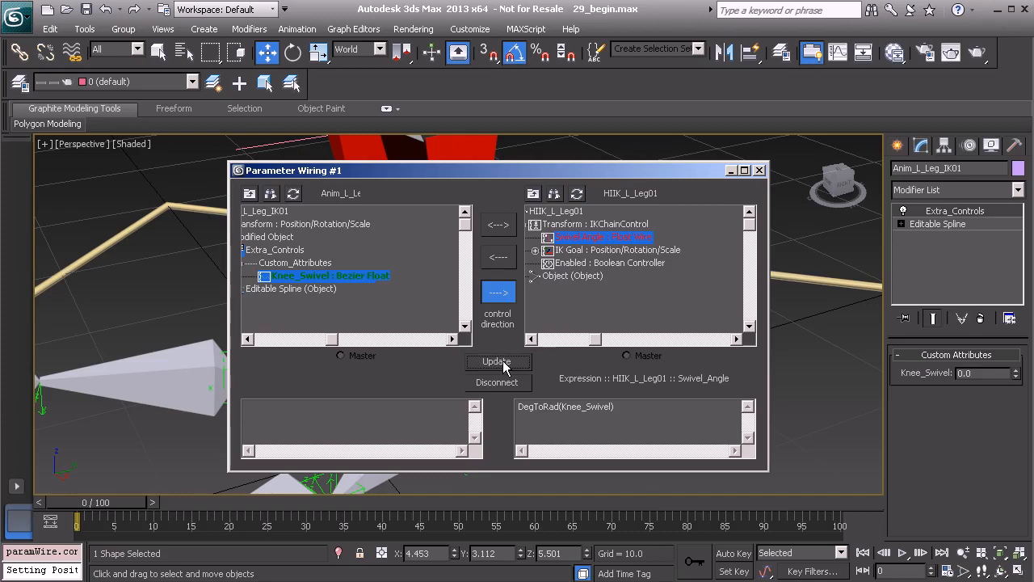
pyautogui.click(759, 170)
# - Test the updated left leg wire by raising Knee_Swivel to about 33.7, and reset it to 0
pyautogui.moveTo(630, 252); pyautogui.dragTo(626, 277, button='middle')
pyautogui.scroll(-2, 625, 277)
pyautogui.moveTo(1016, 373); pyautogui.dragTo(1004, 105)
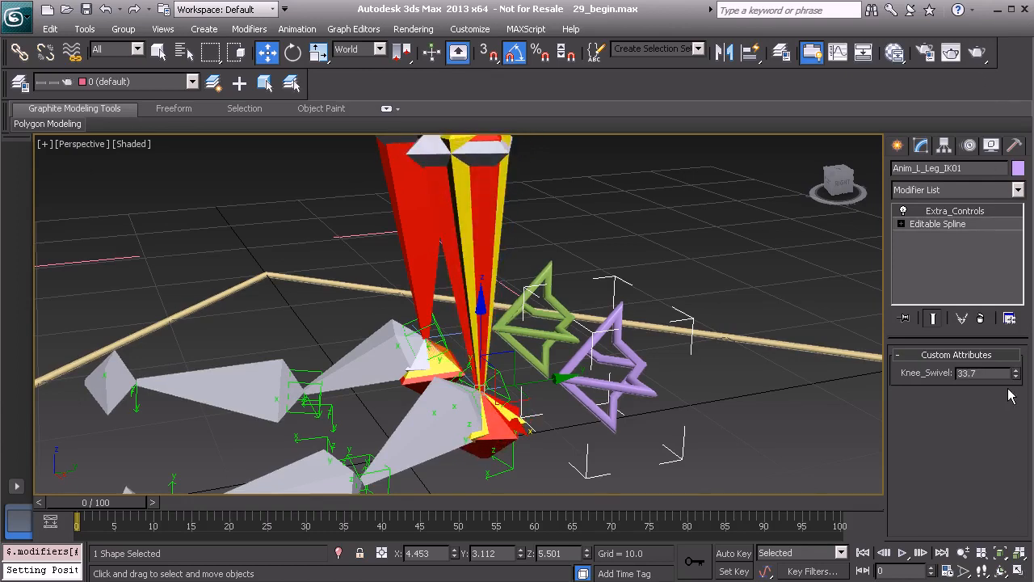
pyautogui.rightClick(1016, 374)
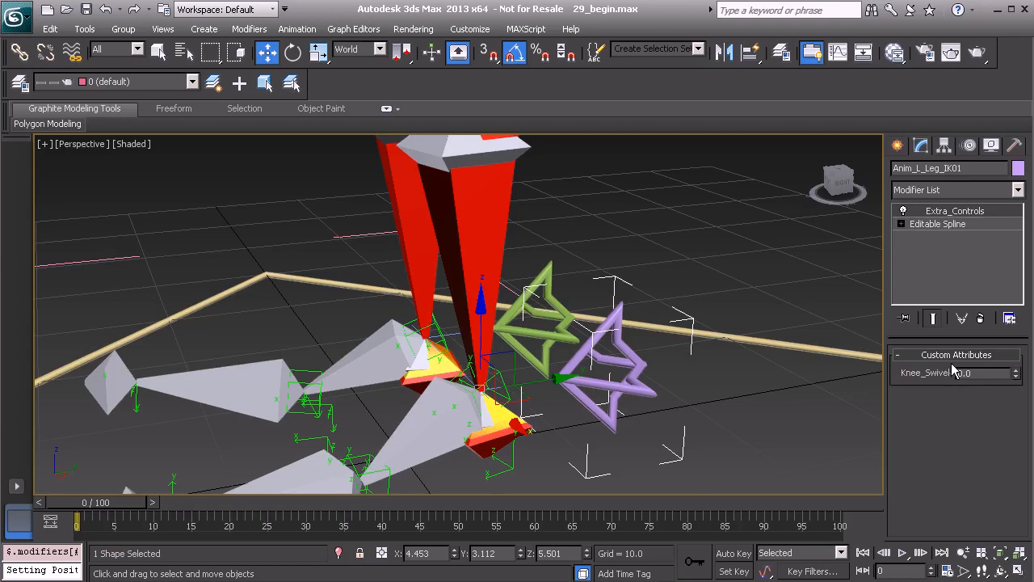
# - Select the green right-leg arrow control and set up wiring from its Knee_Swivel attribute to the Swivel Angle of HIIK_R_Leg01
pyautogui.keyDown('alt'); pyautogui.moveTo(563, 335); pyautogui.dragTo(541, 352, button='middle'); pyautogui.keyUp('alt')
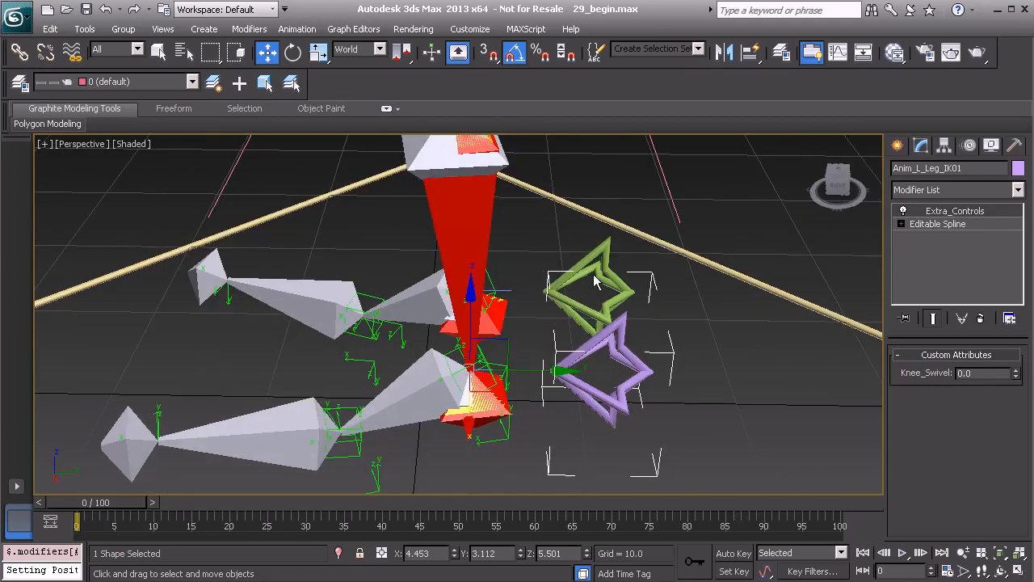
pyautogui.click(600, 265)
pyautogui.keyDown('alt'); pyautogui.moveTo(600, 265); pyautogui.dragTo(525, 271, button='middle'); pyautogui.keyUp('alt')
pyautogui.scroll(3, 526, 271)
pyautogui.rightClick(364, 210)
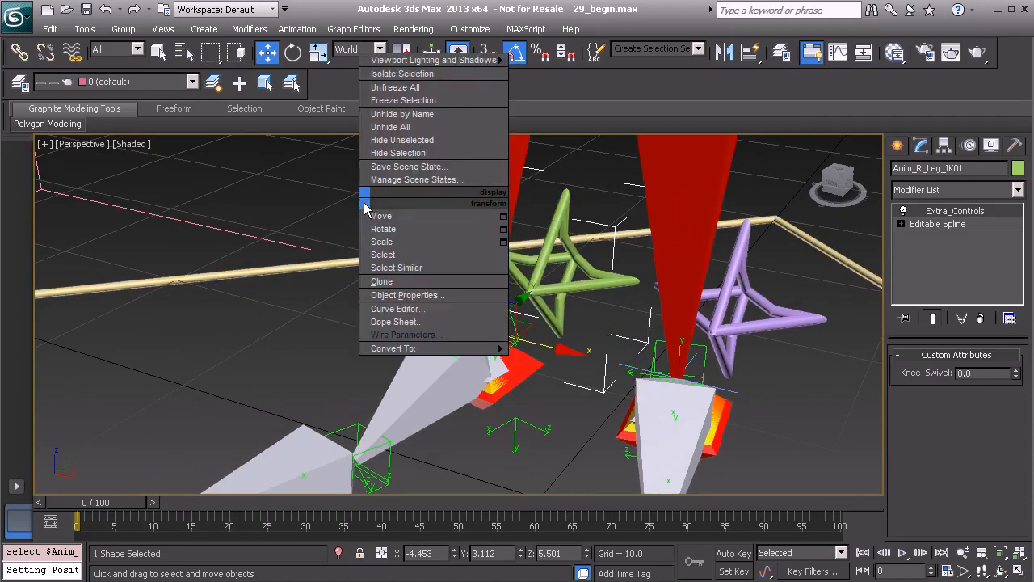
pyautogui.click(396, 332)
pyautogui.click(484, 328)
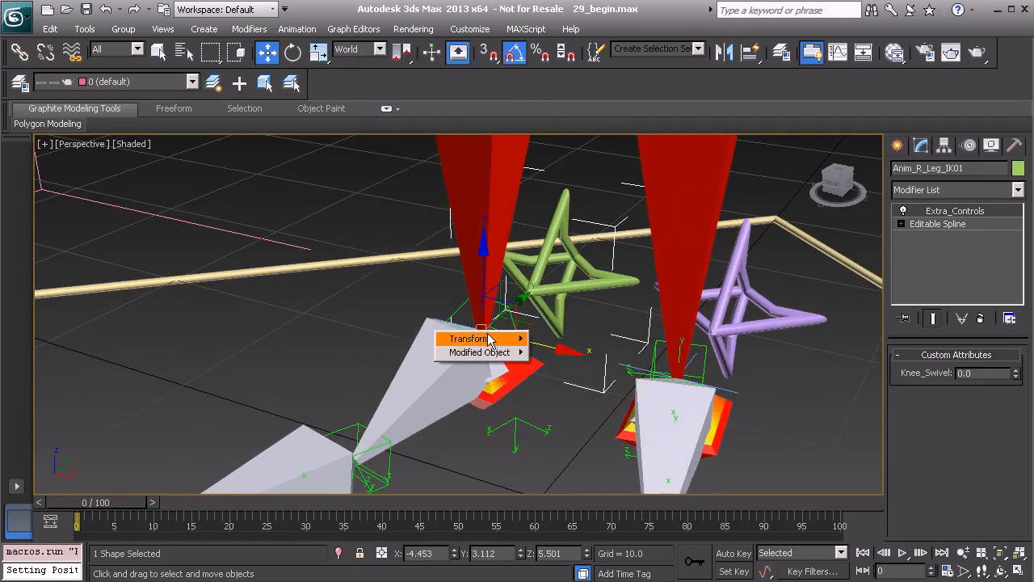
pyautogui.moveTo(485, 352)
pyautogui.moveTo(583, 355)
pyautogui.moveTo(698, 352)
pyautogui.click(790, 354)
pyautogui.keyDown('alt'); pyautogui.moveTo(514, 319); pyautogui.dragTo(497, 352, button='middle'); pyautogui.keyUp('alt')
pyautogui.click(451, 355)
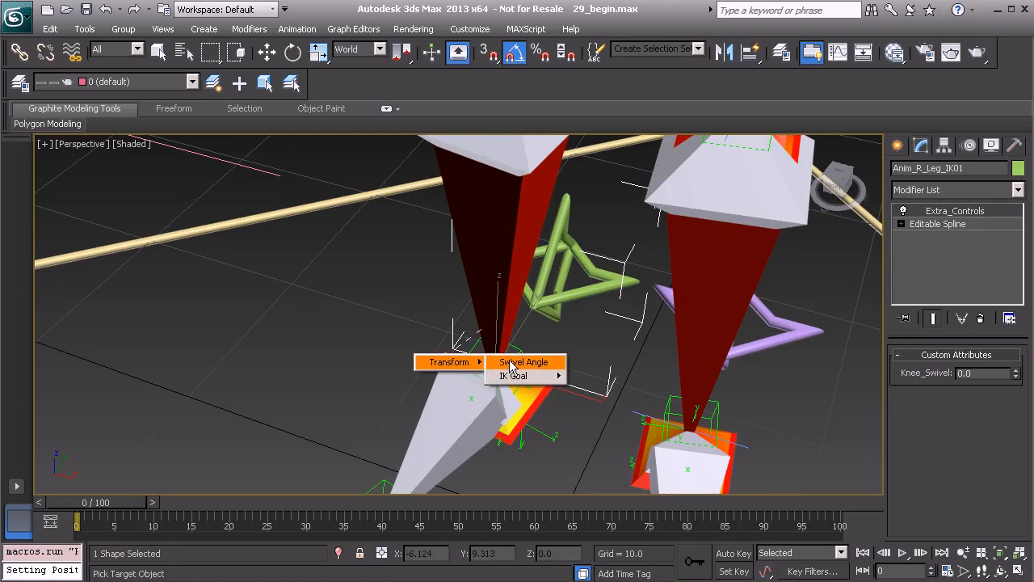
pyautogui.click(510, 363)
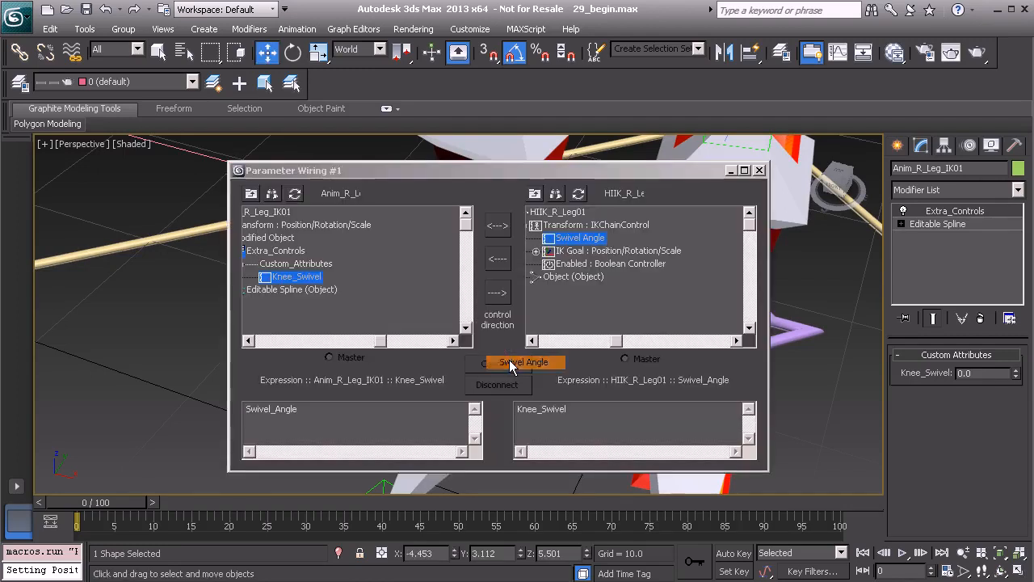
# - Connect Knee_Swivel one-way to the right IK chain's Swivel Angle with the expression DegToRad(Knee_Swivel), and close the wiring dialog
pyautogui.click(497, 292)
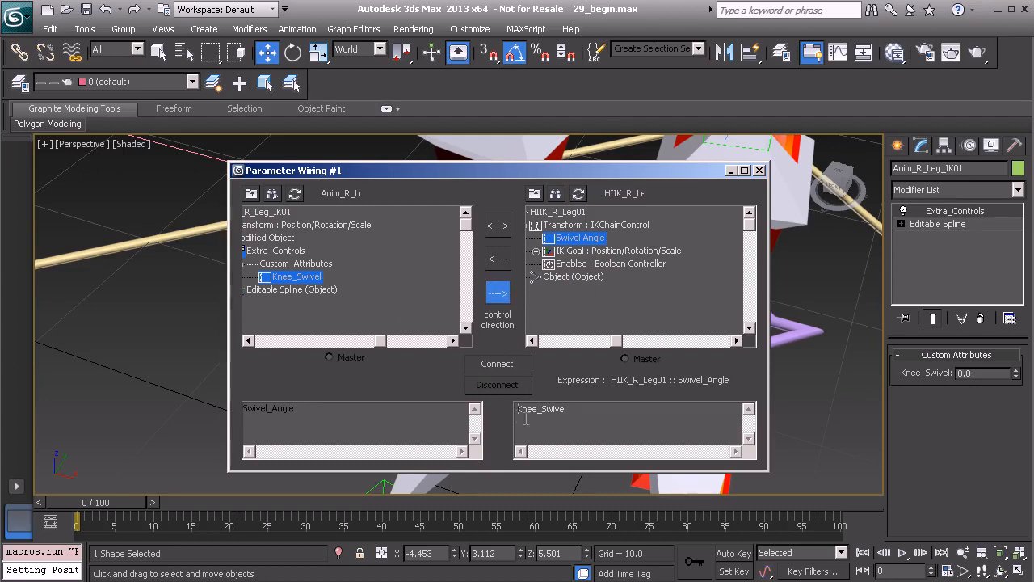
pyautogui.write('DegToRad(')
pyautogui.click(496, 364)
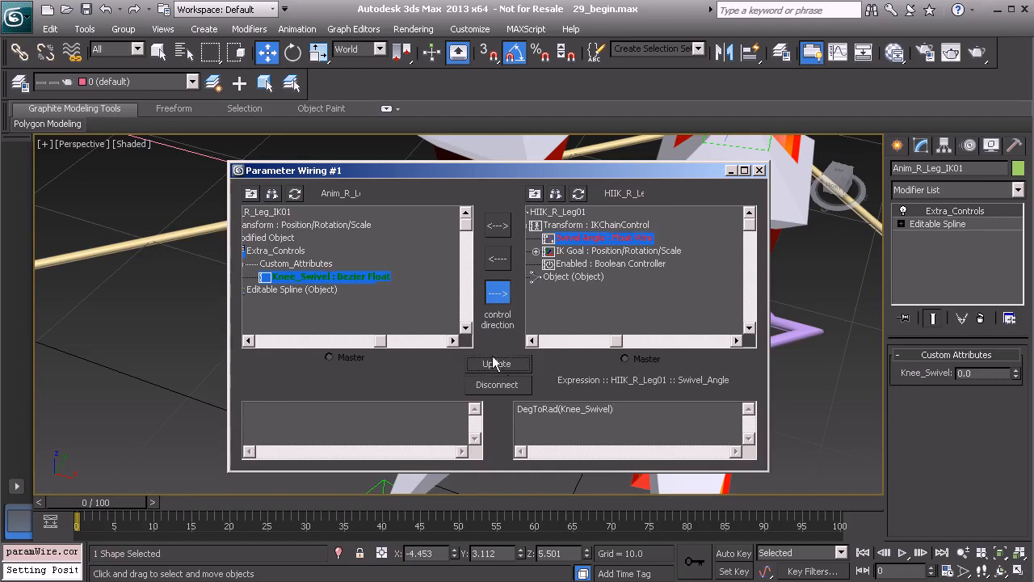
pyautogui.click(759, 171)
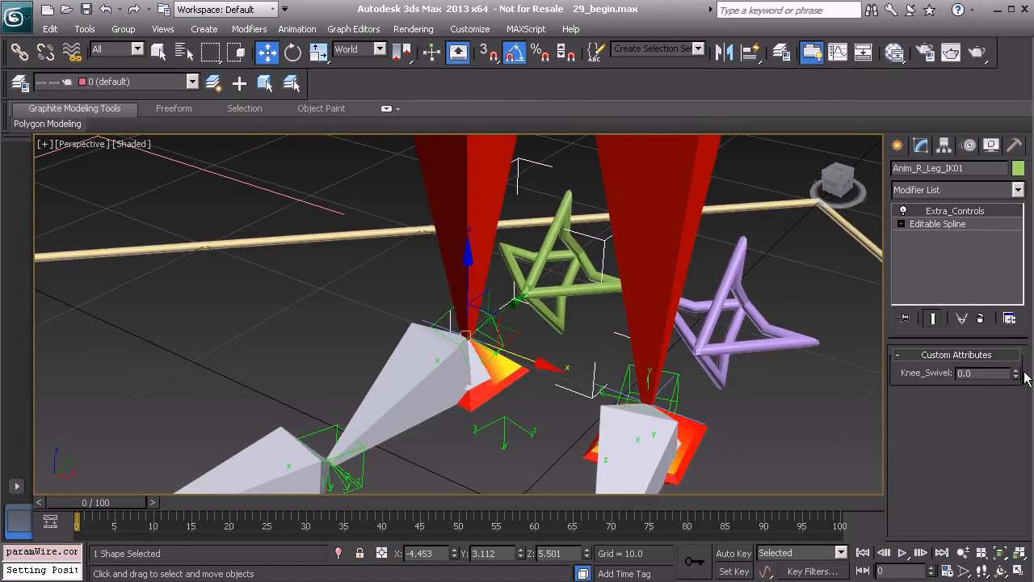
# - Test the right knee's rotation by lowering Knee_Swivel to about -38.1, and undo the change
pyautogui.moveTo(1016, 376); pyautogui.dragTo(949, 529)
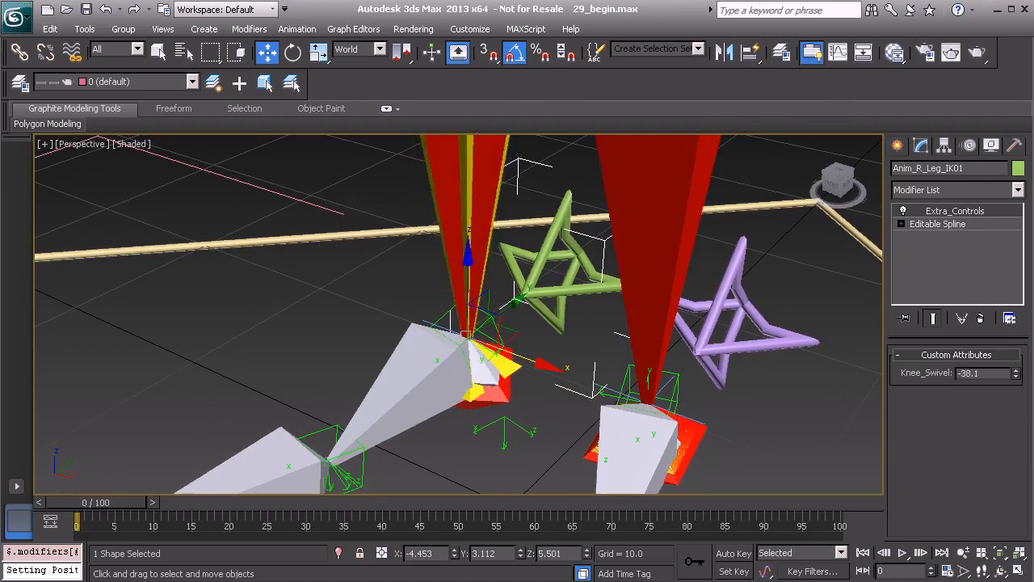
pyautogui.hotkey('ctrl', 'z')
pyautogui.scroll(-5, 557, 325)
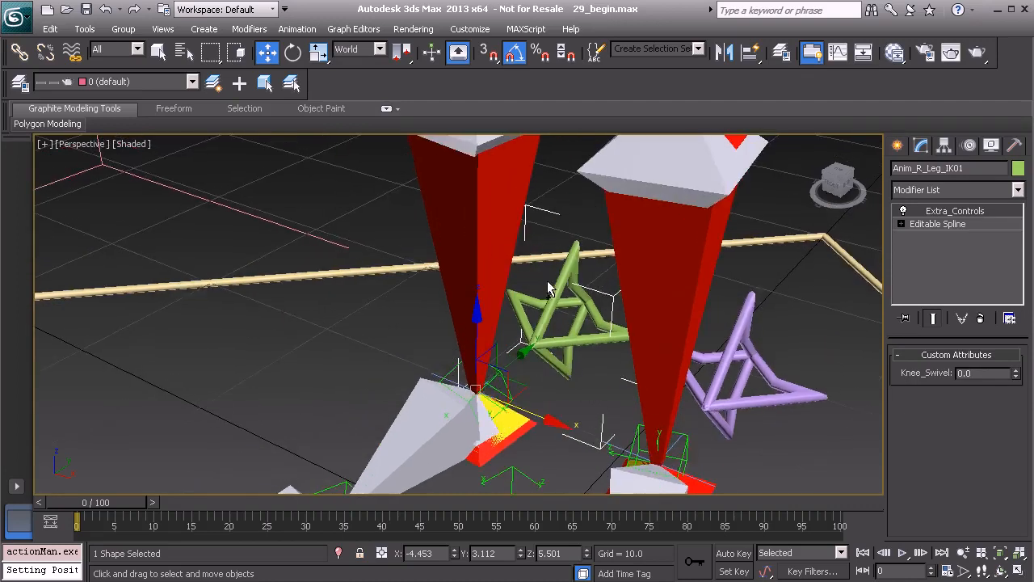
pyautogui.keyDown('alt'); pyautogui.moveTo(561, 325); pyautogui.dragTo(440, 410, button='middle'); pyautogui.keyUp('alt')
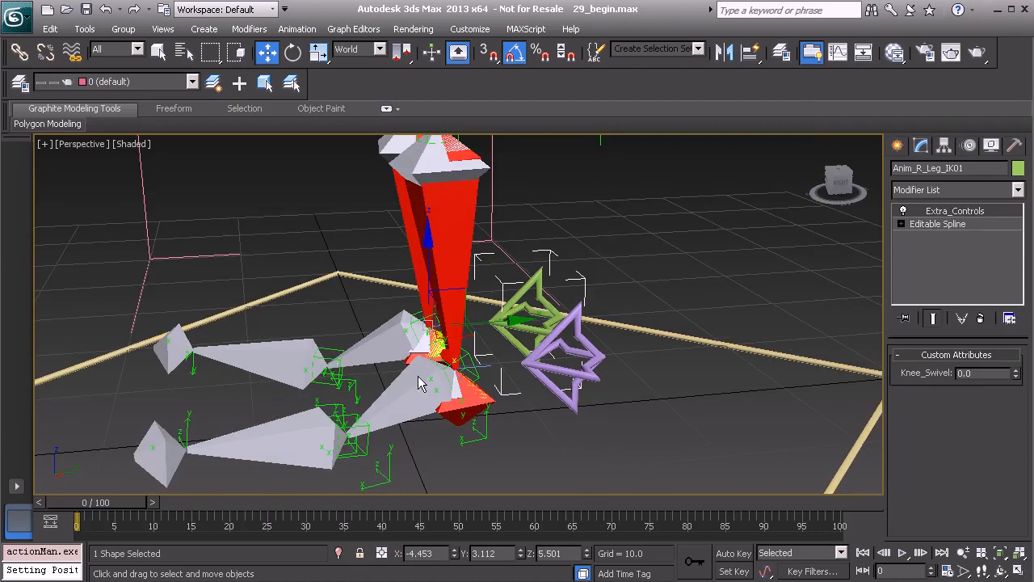
pyautogui.keyDown('alt'); pyautogui.moveTo(382, 396); pyautogui.dragTo(423, 431, button='middle'); pyautogui.keyUp('alt')
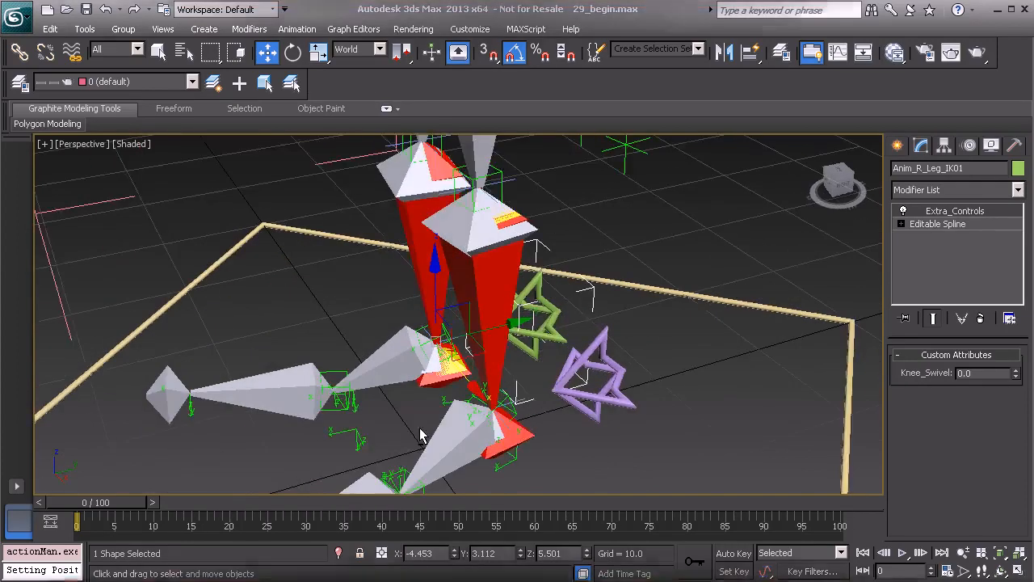